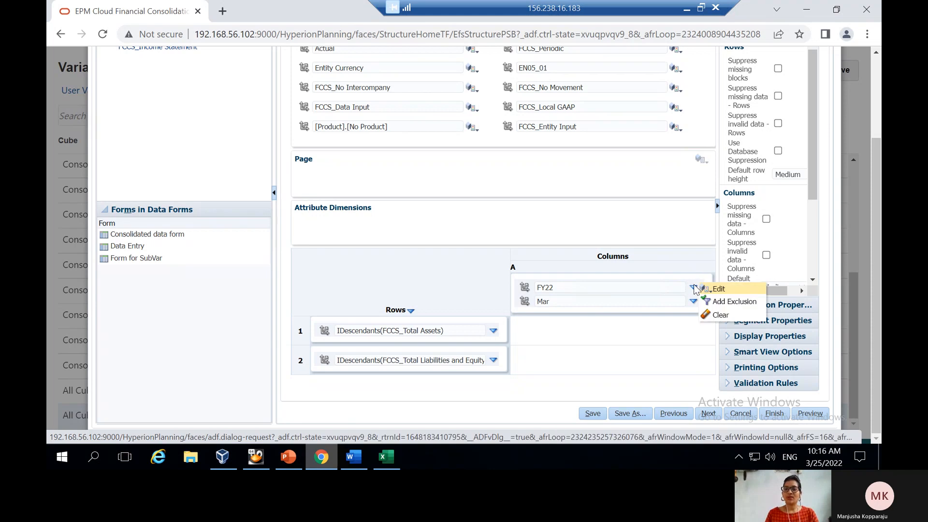
# Replace FY22 in column A's Years selection with the substitution variable CurrYR
pyautogui.click(719, 288)
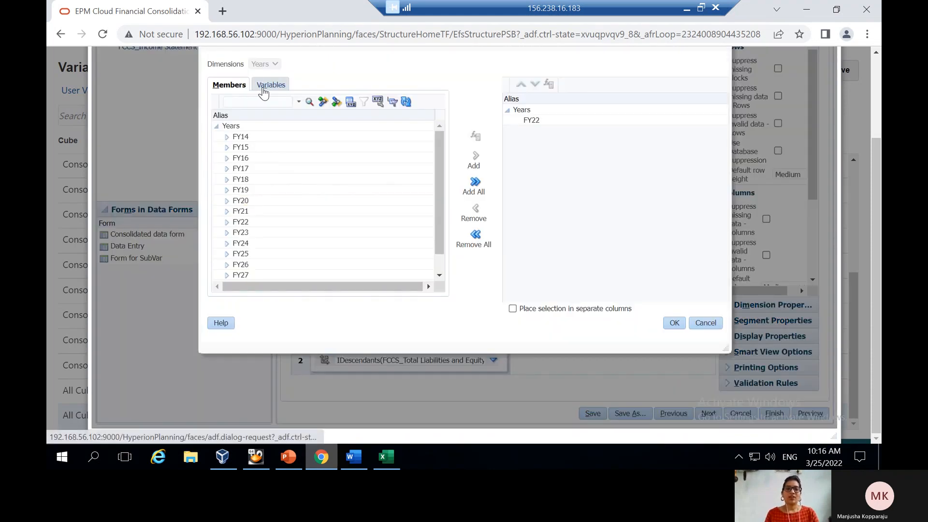
pyautogui.click(263, 91)
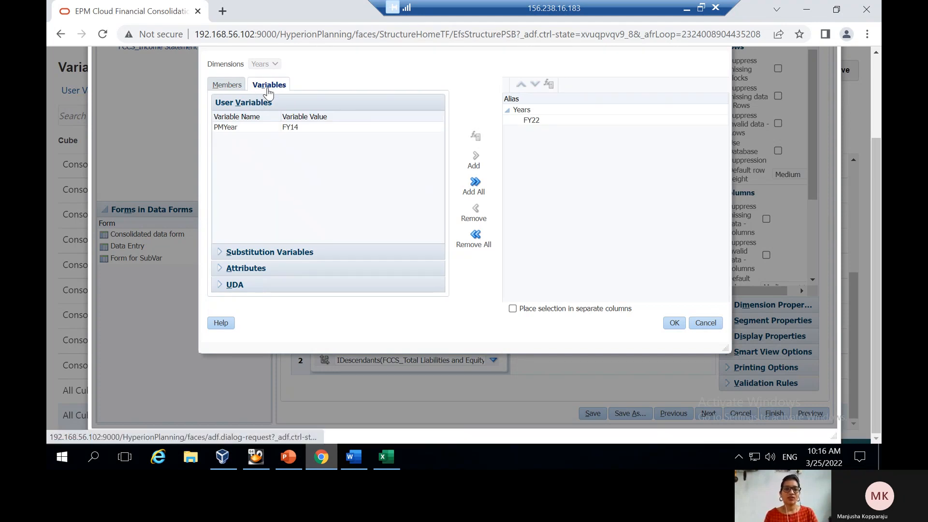
pyautogui.click(218, 253)
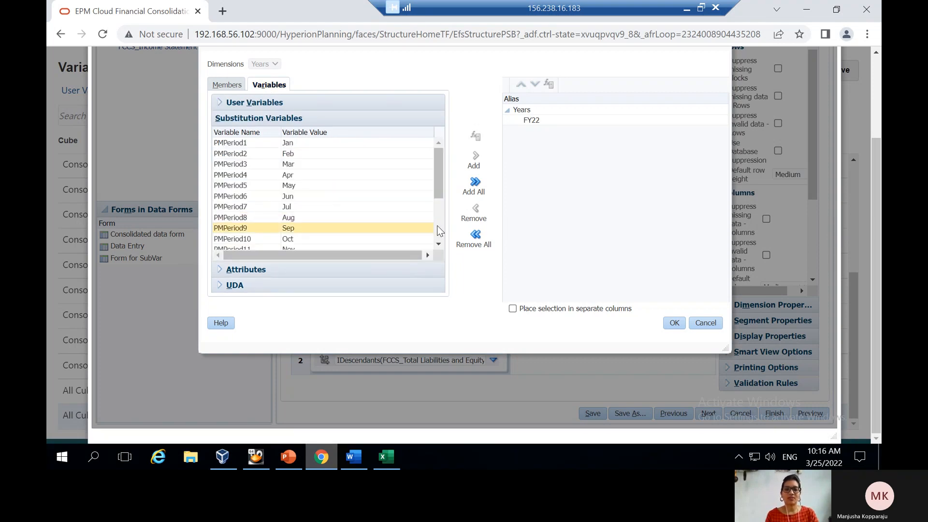
pyautogui.scroll(-3, 437, 225)
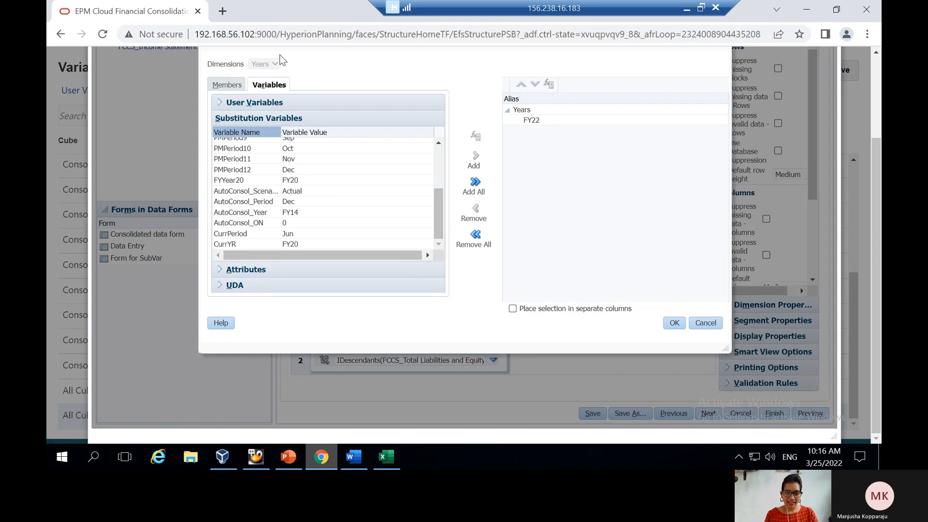
pyautogui.click(253, 244)
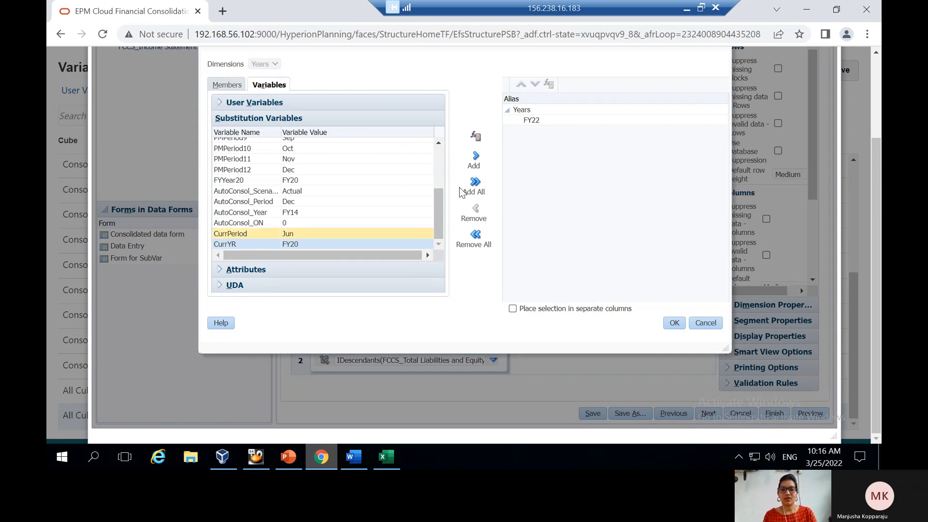
pyautogui.click(476, 159)
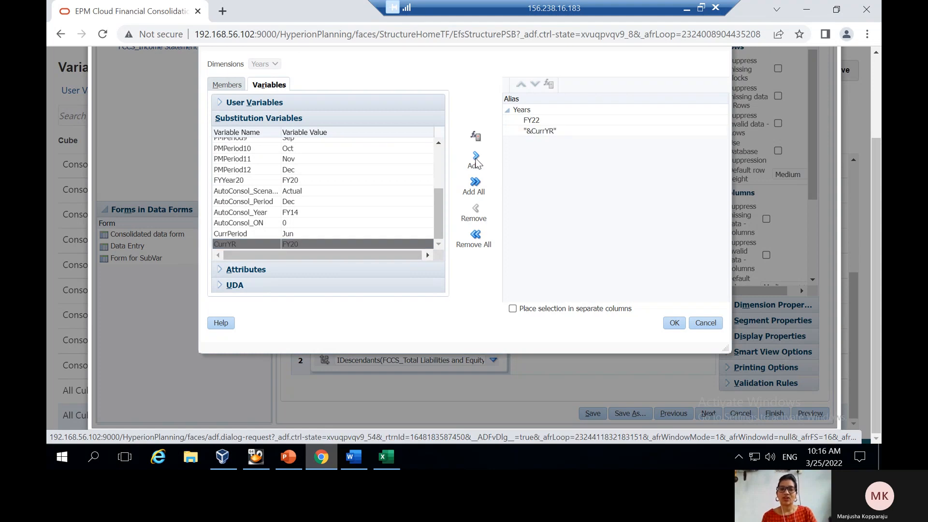
pyautogui.click(540, 120)
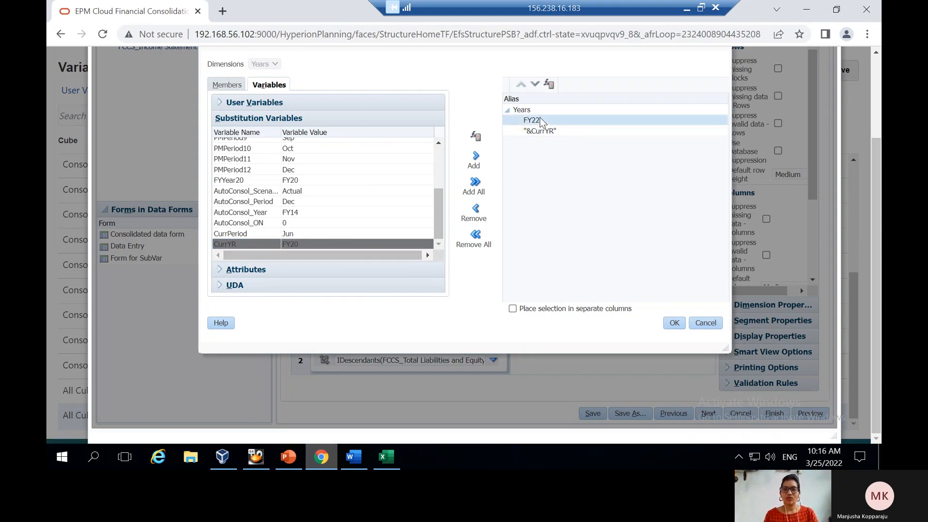
pyautogui.click(474, 211)
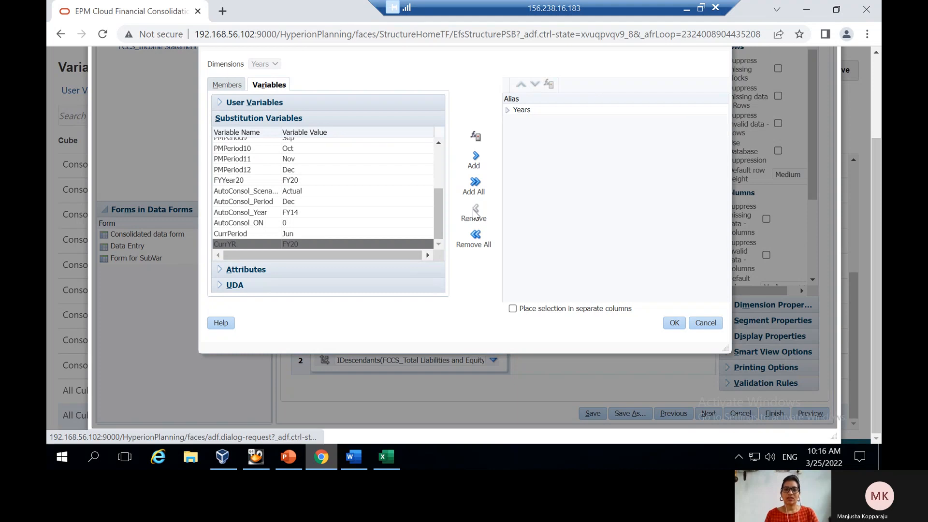
pyautogui.click(674, 323)
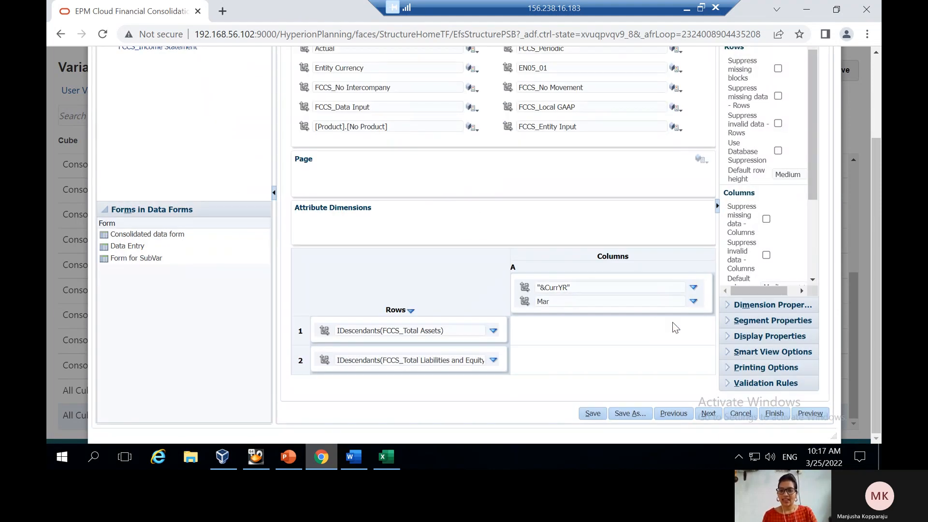
# Replace Mar in column A's Period selection with the substitution variable CurrPeriod
pyautogui.click(693, 302)
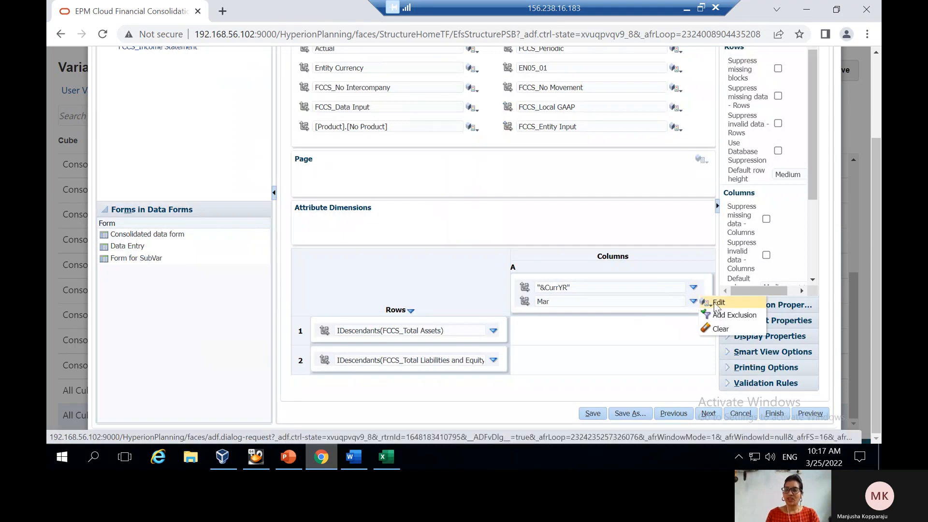
pyautogui.click(719, 303)
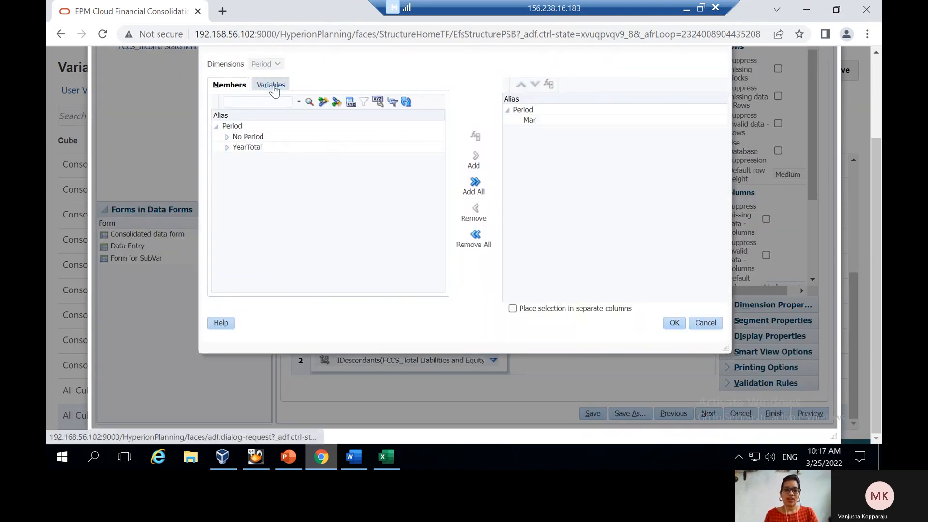
pyautogui.click(271, 86)
pyautogui.click(219, 251)
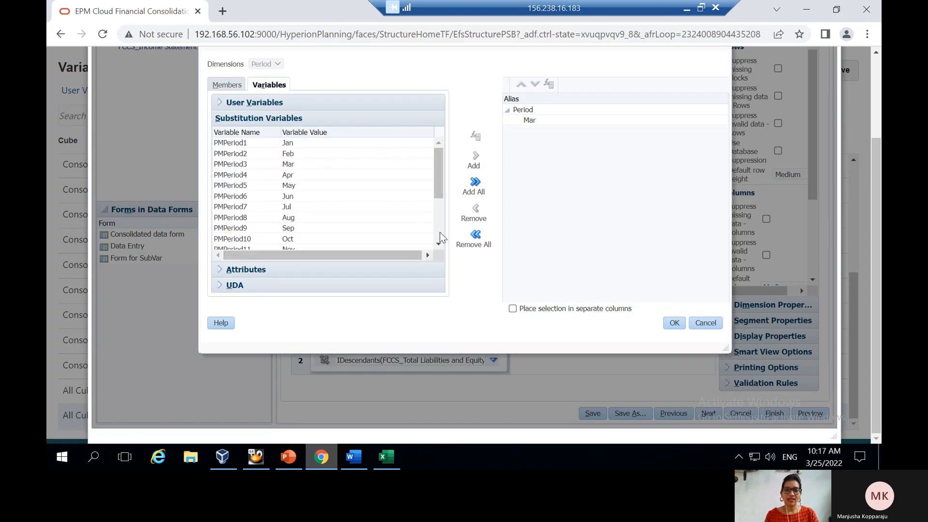
pyautogui.click(440, 232)
pyautogui.click(231, 233)
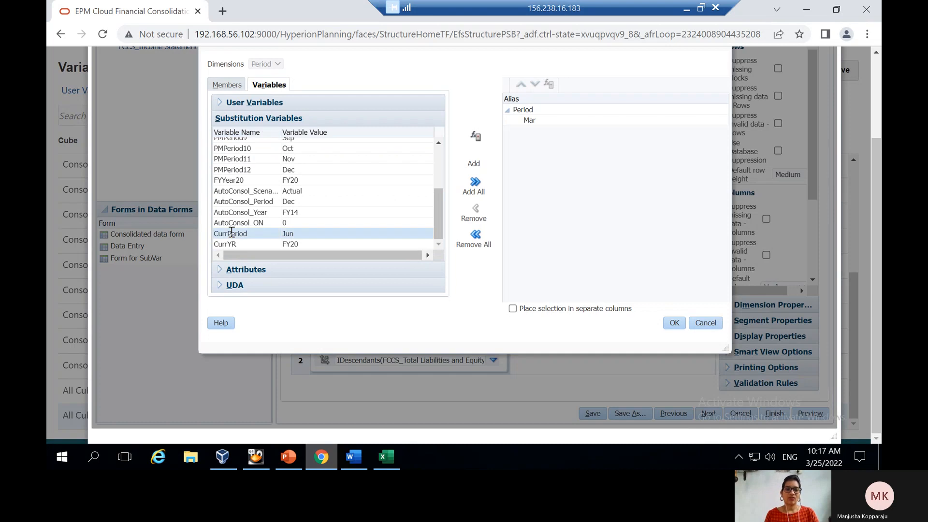
pyautogui.click(475, 158)
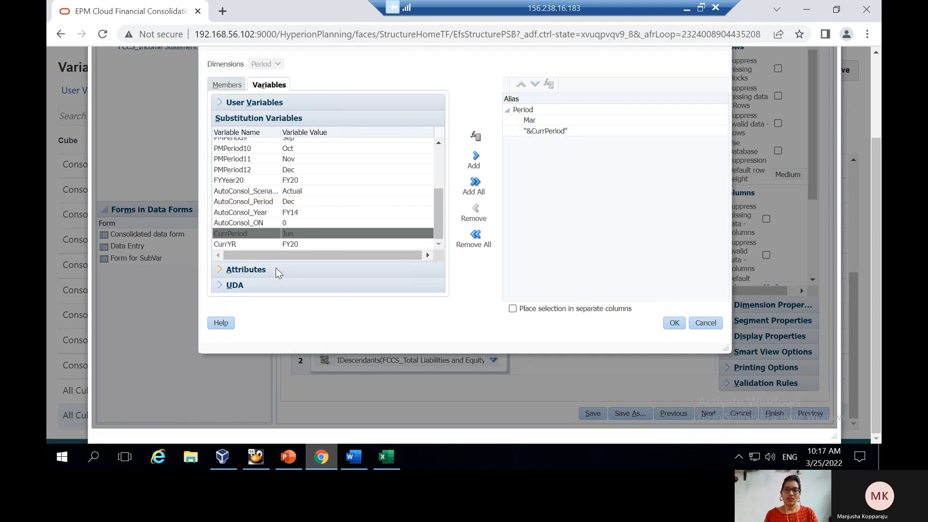
pyautogui.click(527, 121)
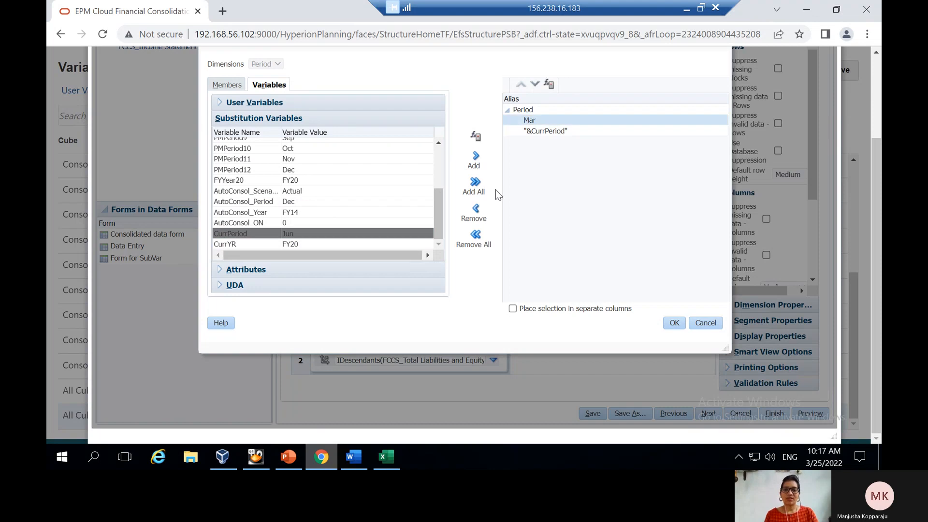
pyautogui.click(476, 213)
pyautogui.click(475, 212)
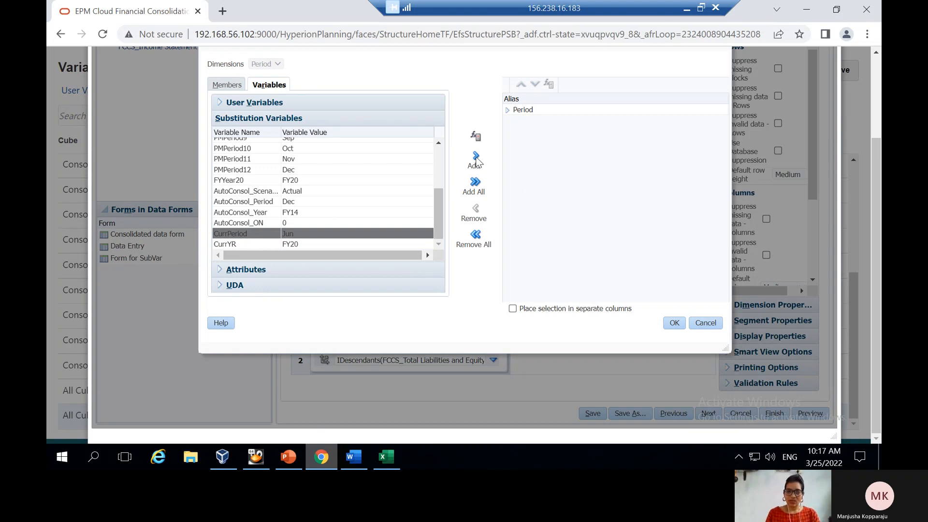
pyautogui.click(674, 323)
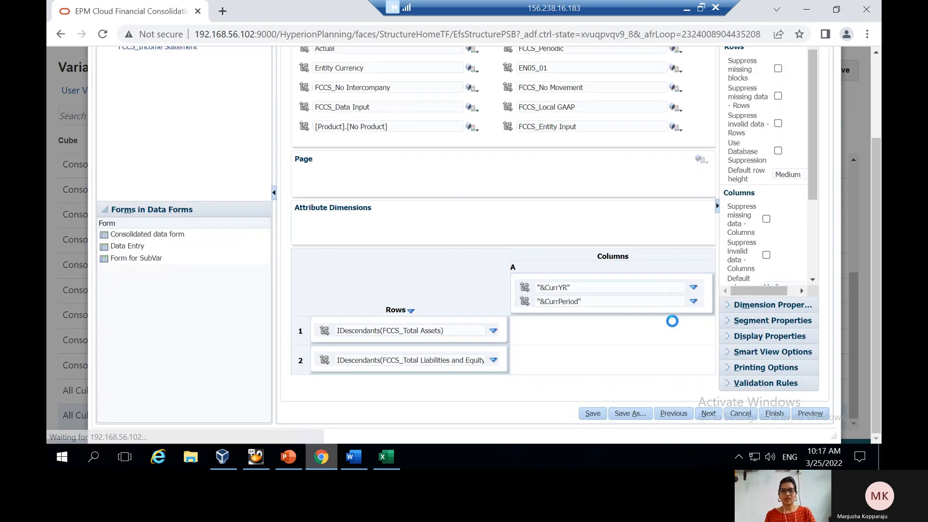
# Save the form and preview its grid to check the year and period column headers
pyautogui.click(592, 413)
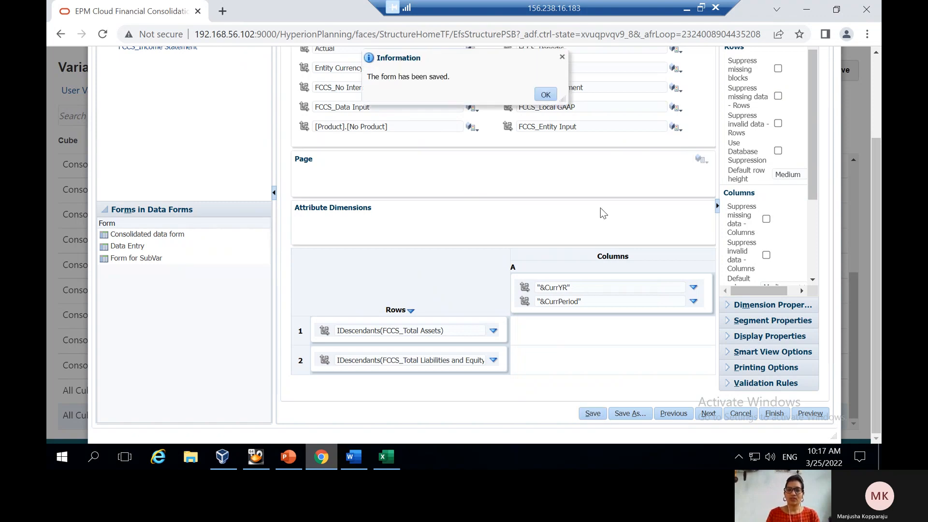
pyautogui.click(545, 95)
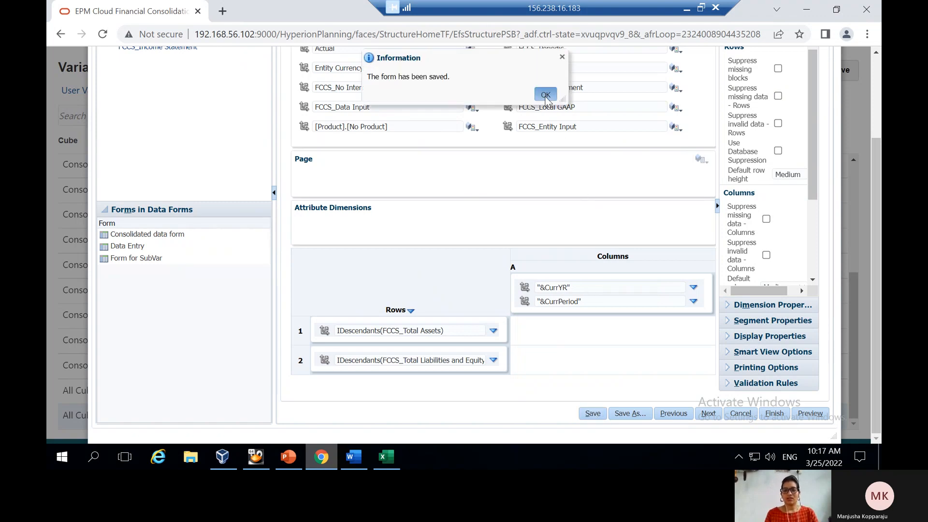
pyautogui.scroll(-3, 666, 338)
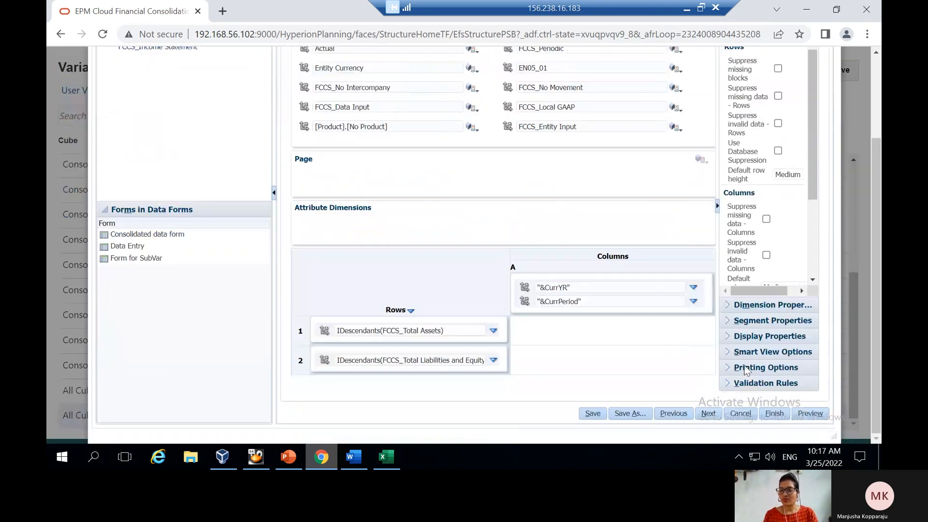
pyautogui.click(804, 414)
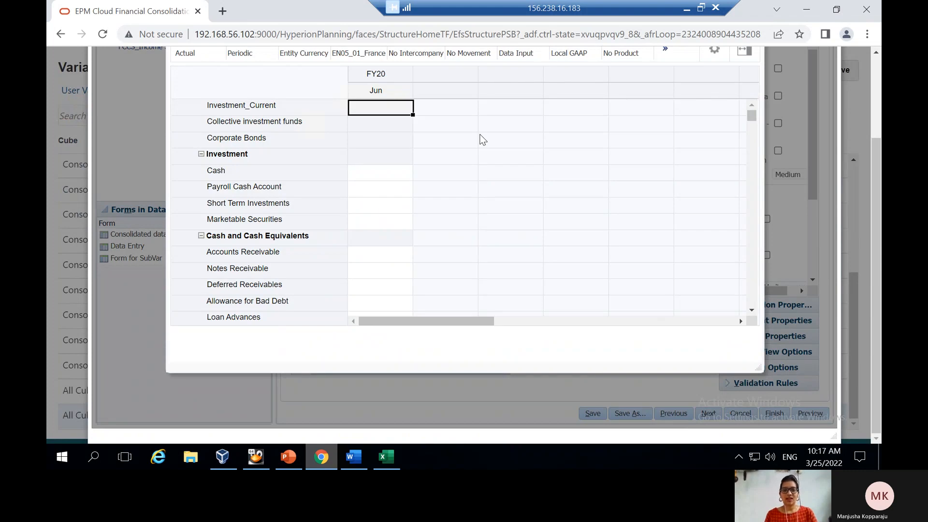
pyautogui.scroll(3, 480, 139)
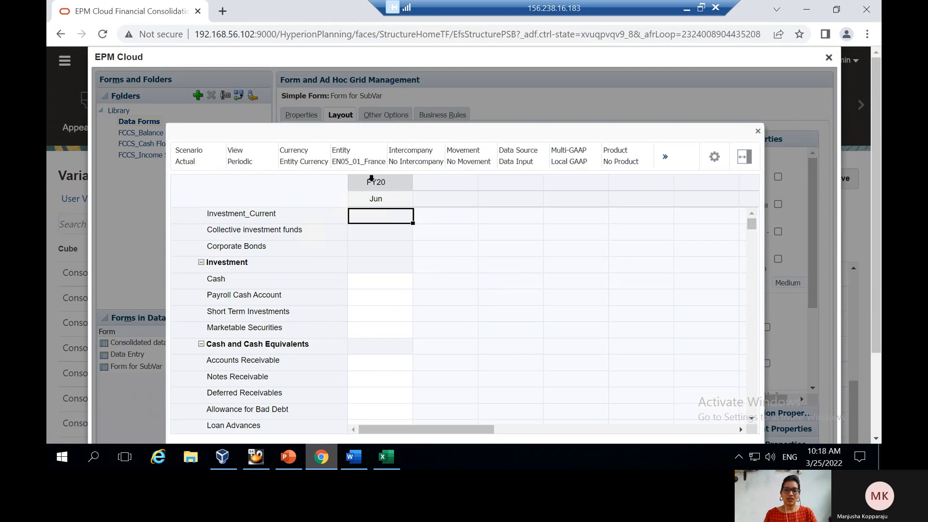
pyautogui.click(757, 130)
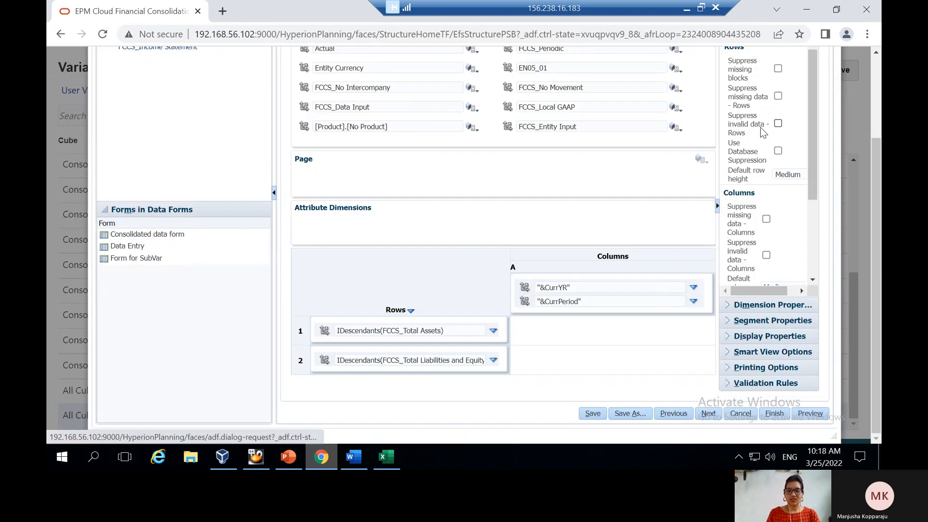
# Review the use cases on the PowerPoint slide, and add a second column beside column A in the Chrome form layout
pyautogui.click(289, 462)
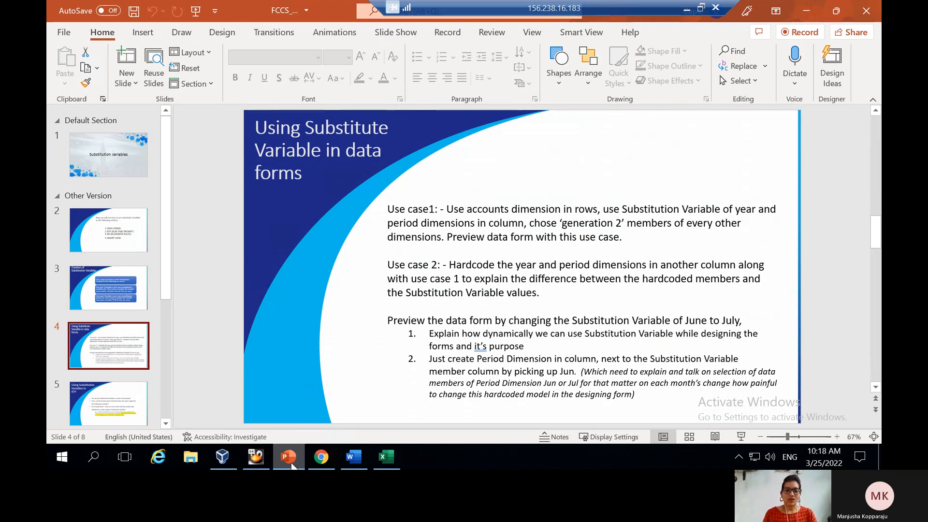
pyautogui.click(321, 458)
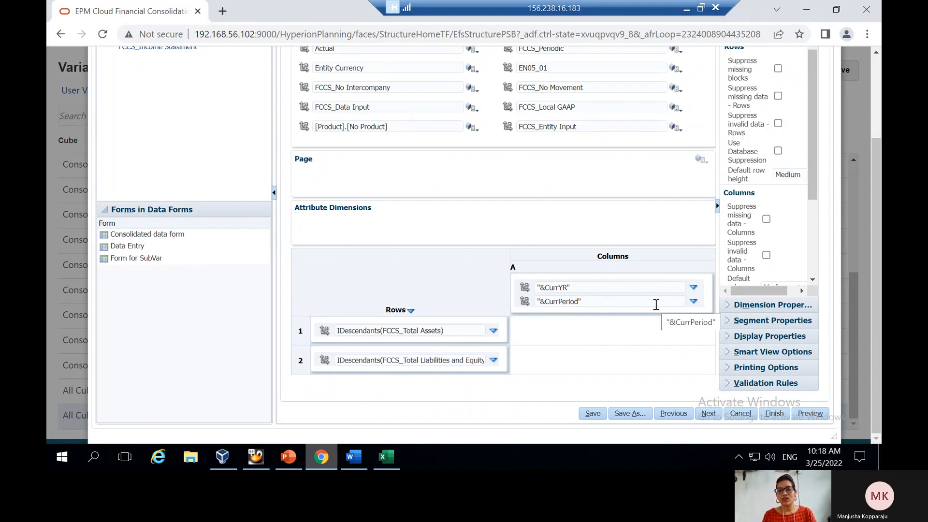
pyautogui.click(513, 267)
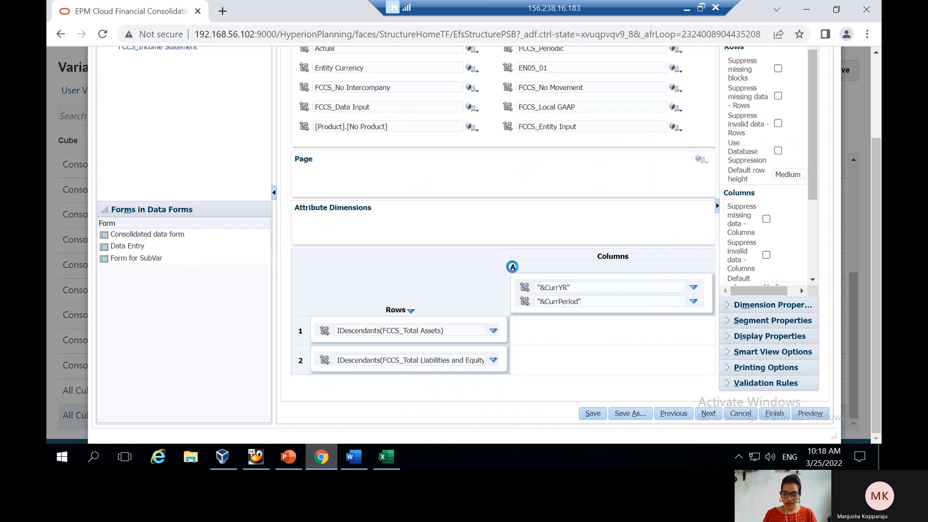
pyautogui.rightClick(513, 268)
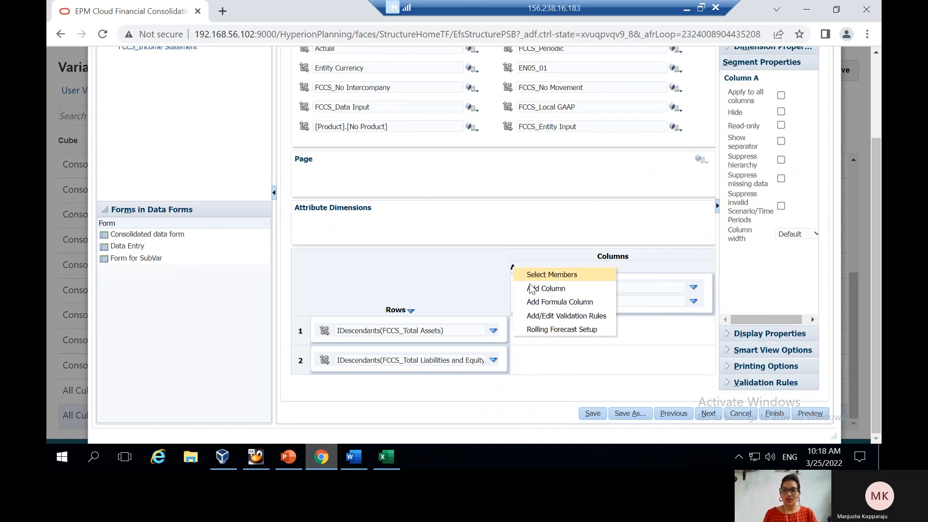
pyautogui.click(555, 290)
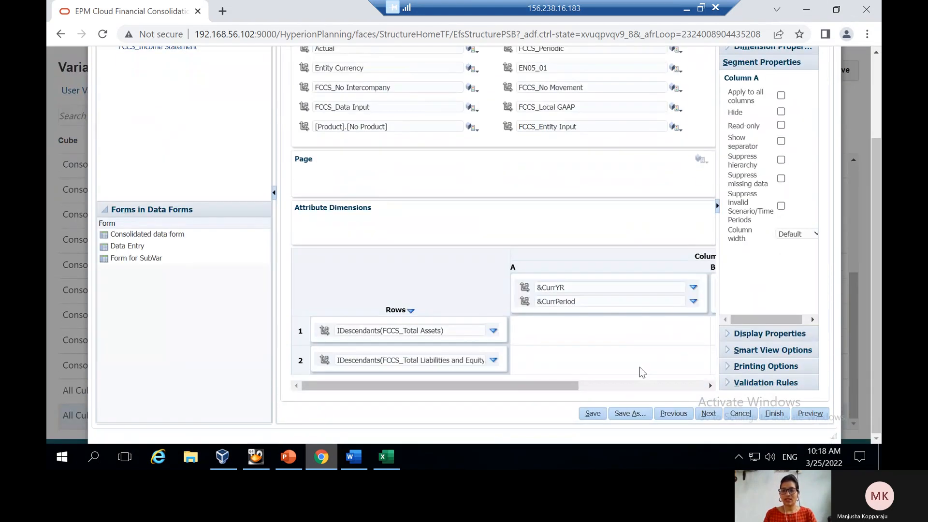
# Replace the substitution variable CurrYR in column B's Years selection with the member FY22
pyautogui.click(636, 385)
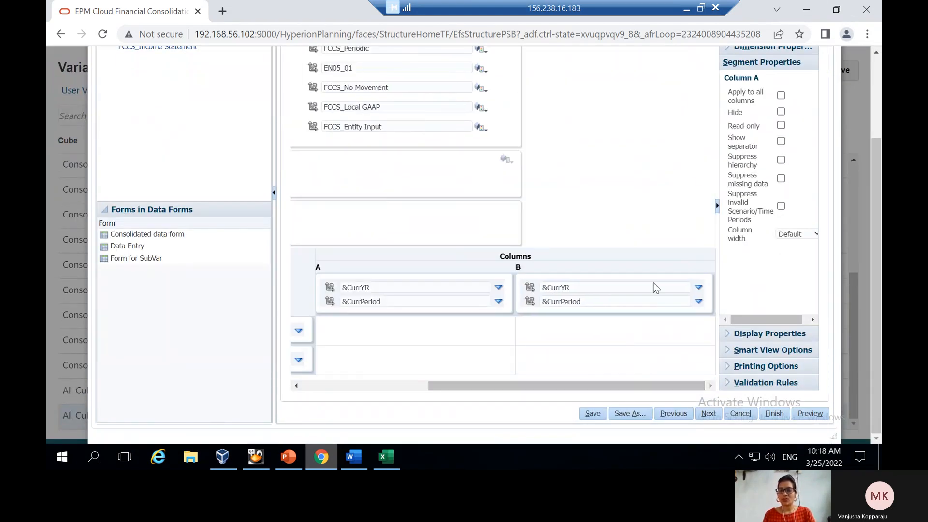
pyautogui.click(698, 288)
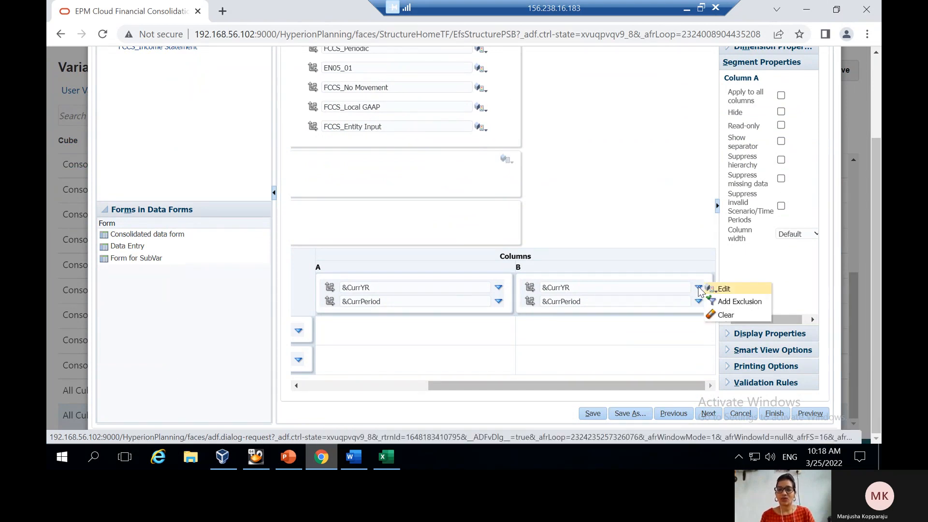
pyautogui.click(725, 288)
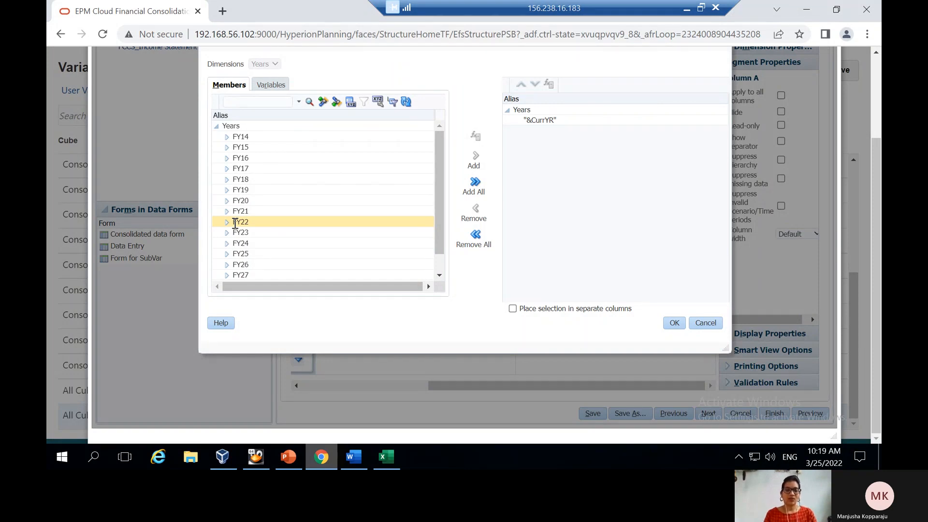
pyautogui.click(234, 223)
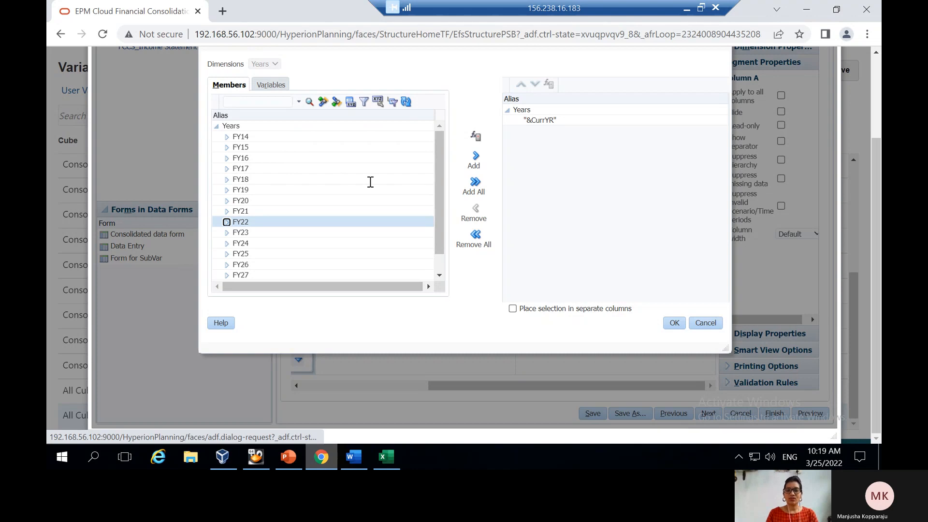
pyautogui.click(475, 160)
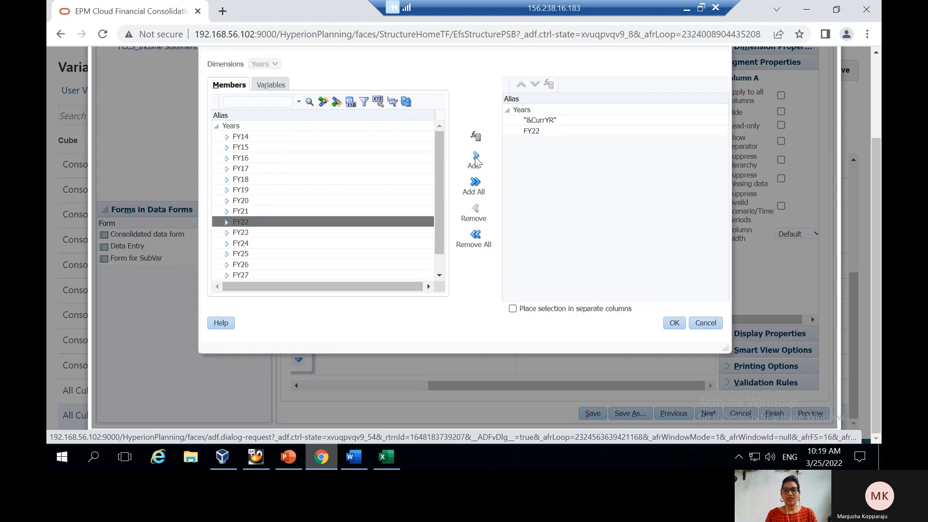
pyautogui.click(554, 121)
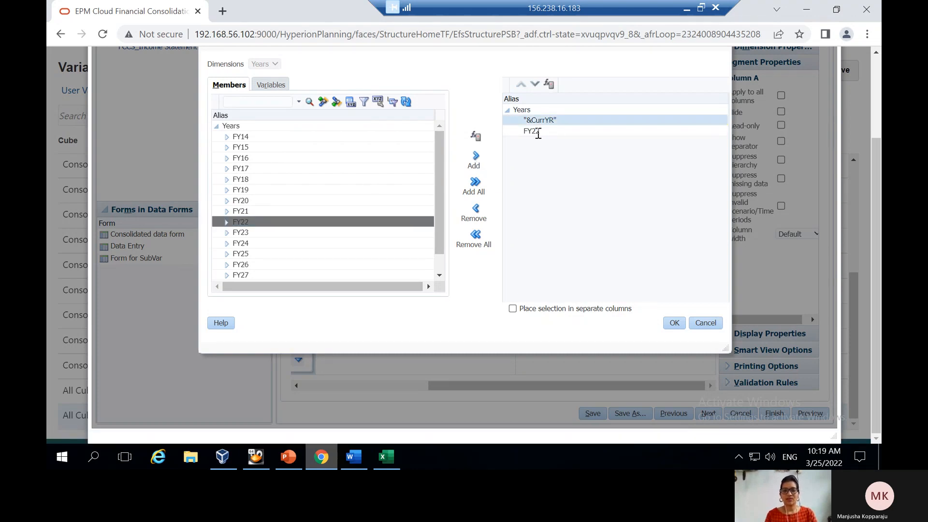
pyautogui.click(475, 209)
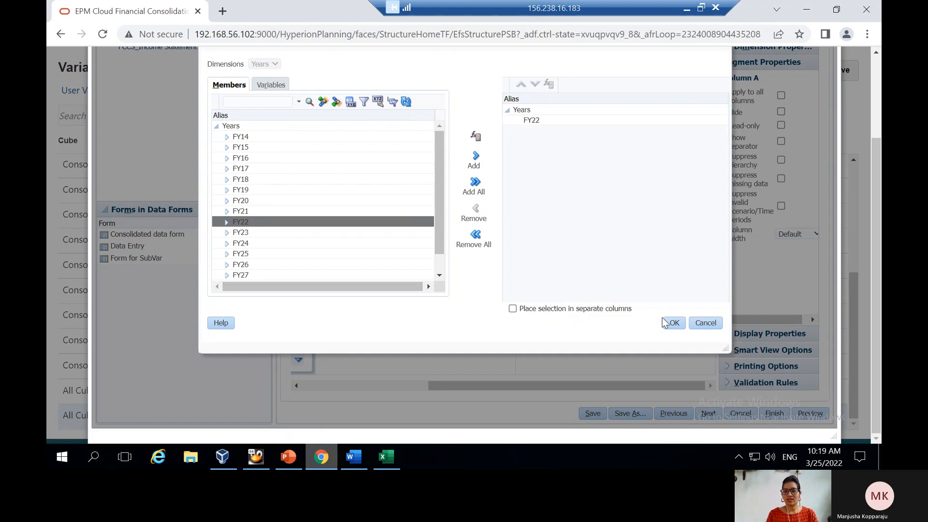
pyautogui.click(674, 323)
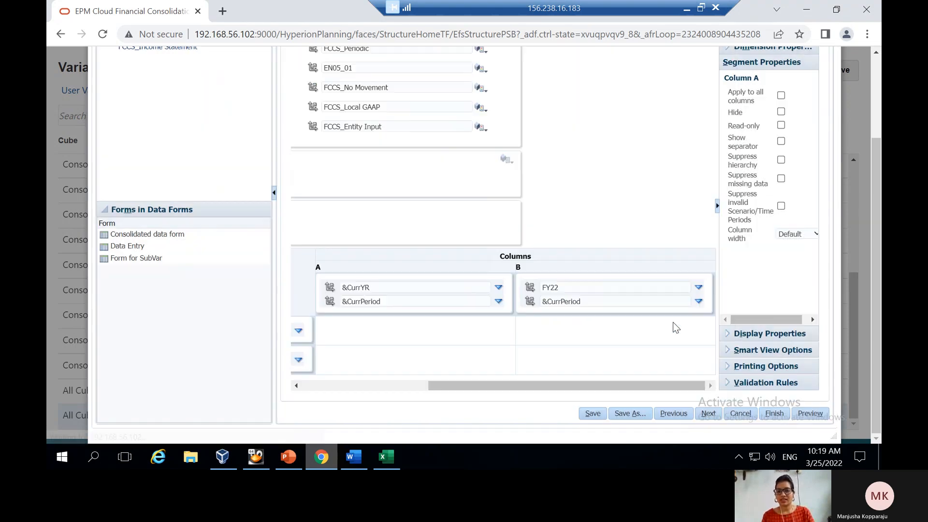
# Replace the substitution variable CurrPeriod in column B's Period selection with the member Mar from Q1
pyautogui.click(699, 301)
pyautogui.click(723, 303)
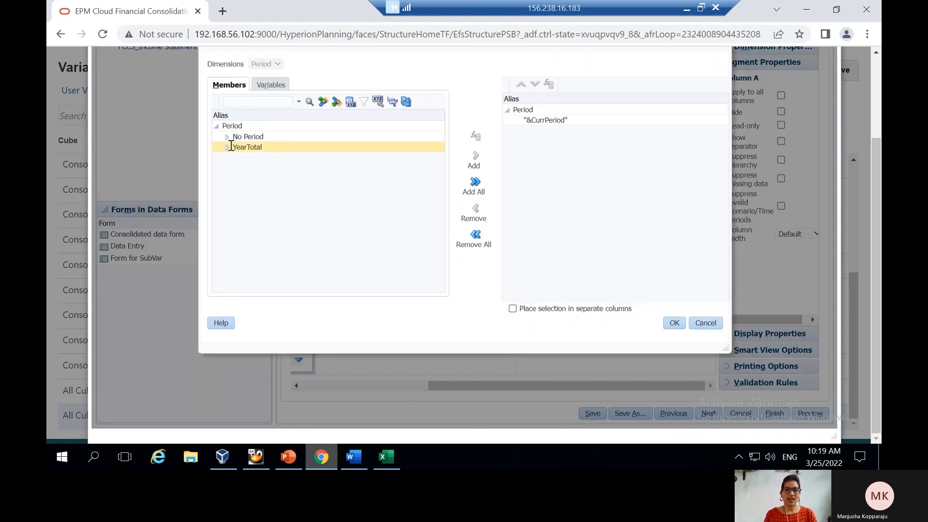
pyautogui.click(227, 147)
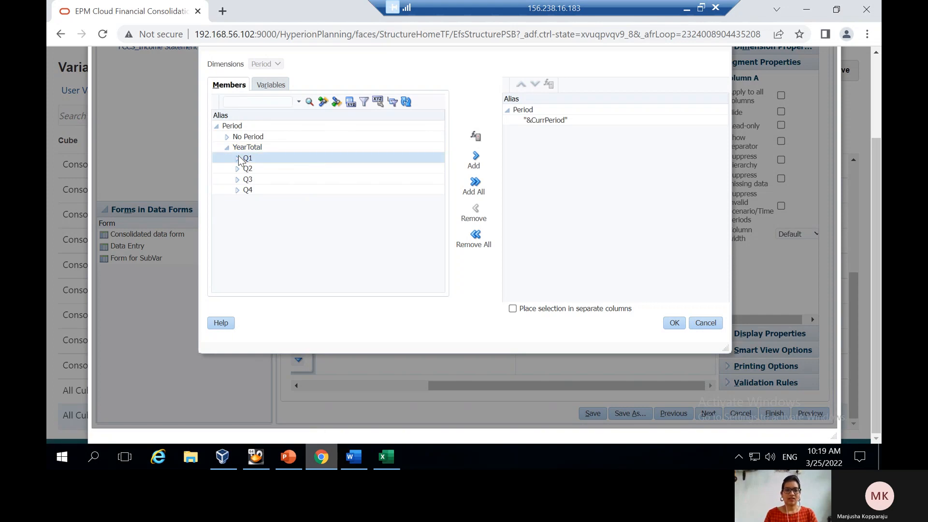
pyautogui.click(237, 158)
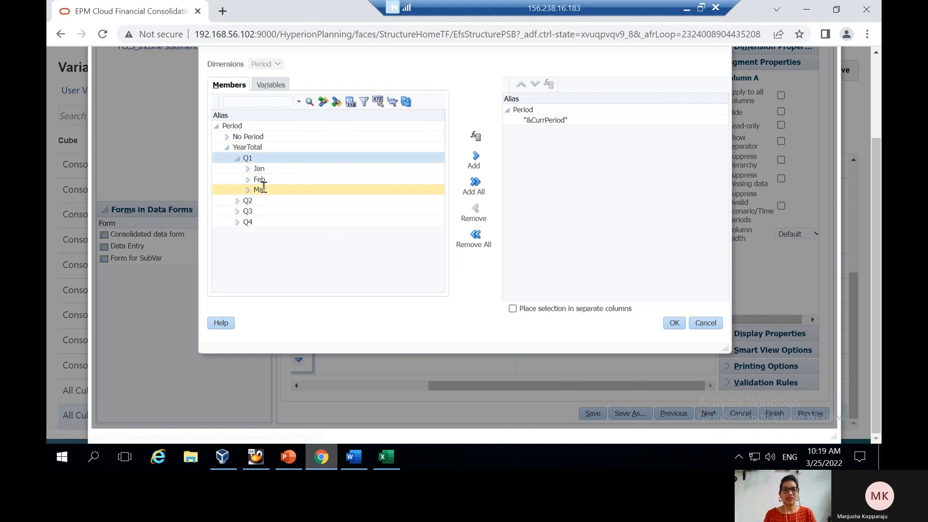
pyautogui.click(261, 189)
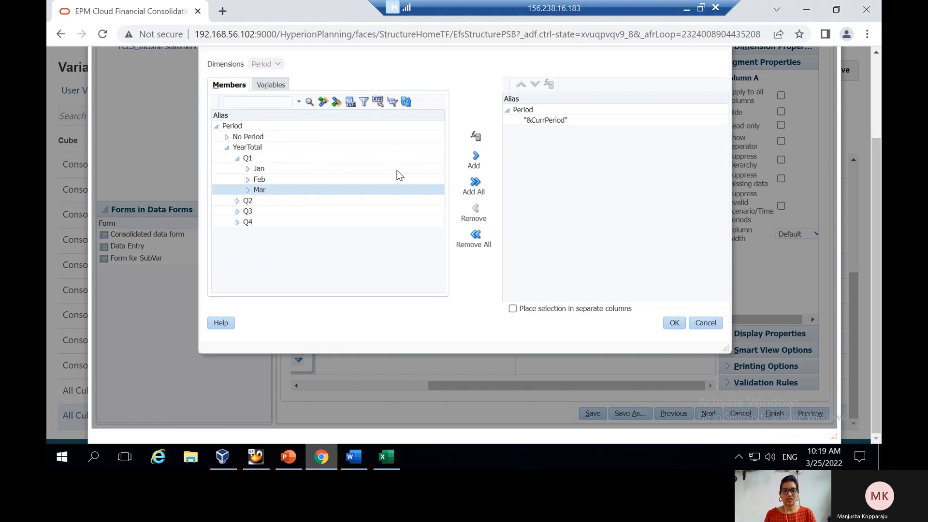
pyautogui.click(474, 162)
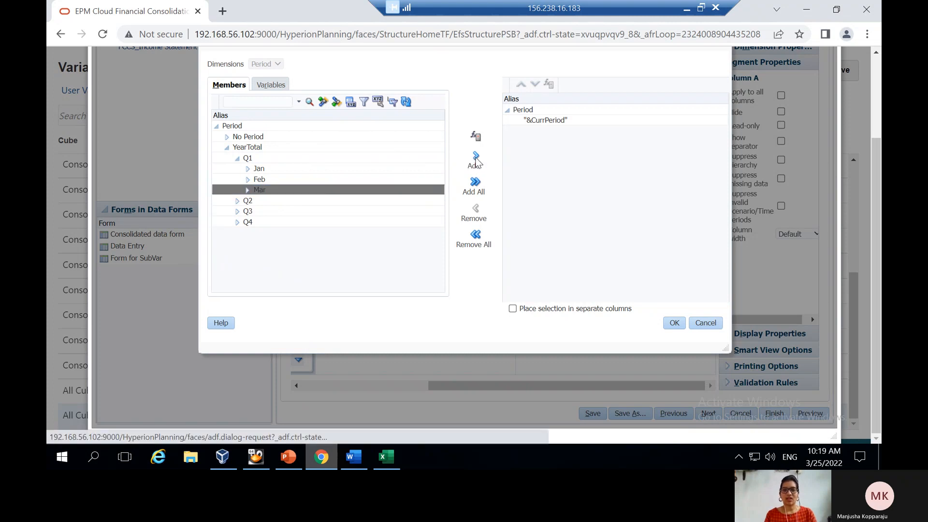
pyautogui.click(551, 121)
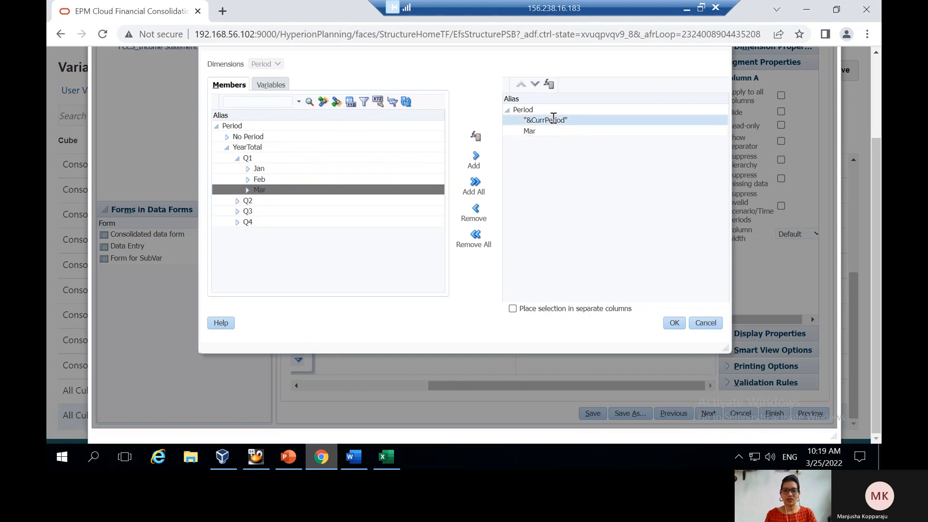
pyautogui.click(476, 214)
pyautogui.click(675, 323)
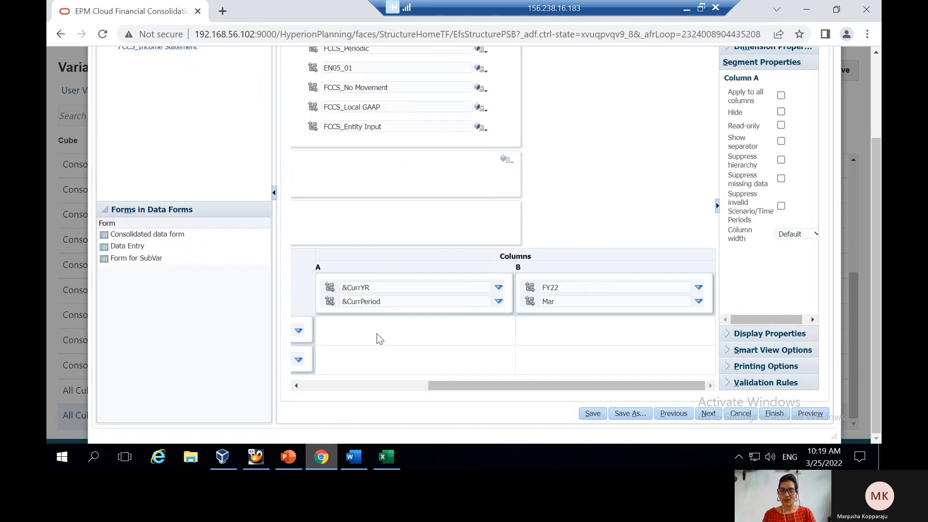
# Save the form and preview its grid to compare the substitution variable column with the hardcoded column
pyautogui.click(590, 416)
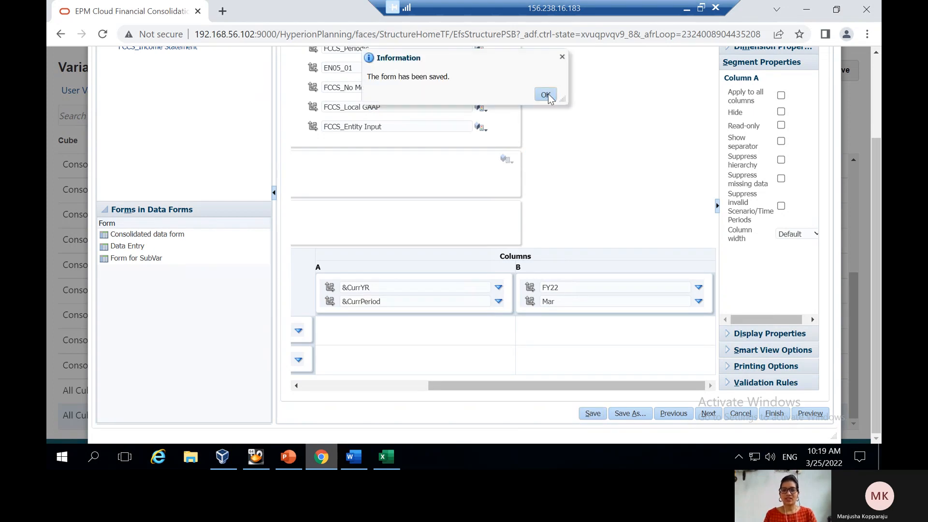
pyautogui.click(545, 94)
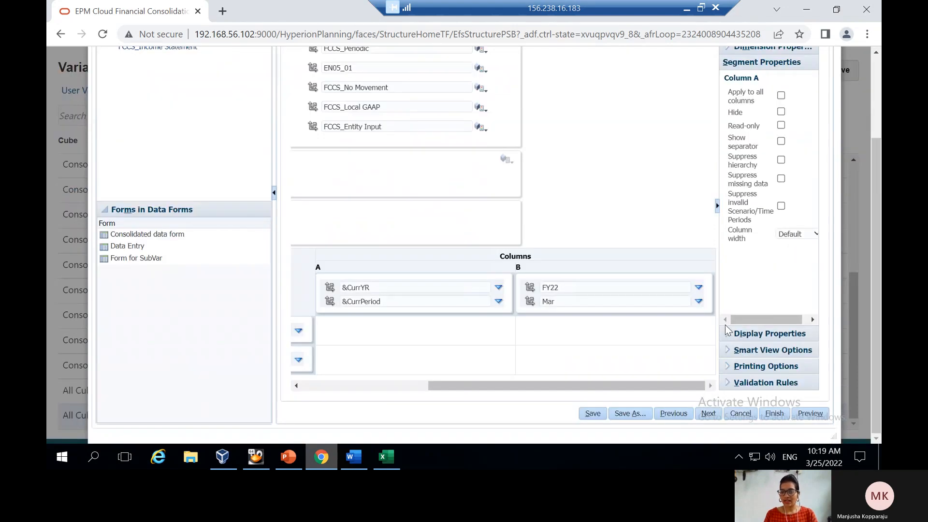
pyautogui.click(813, 416)
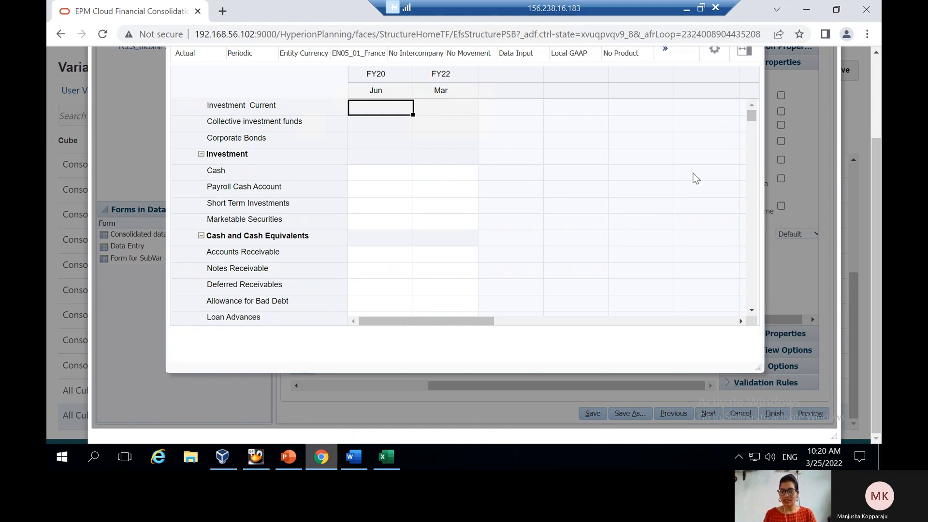
# Review the June-to-July use case on the PowerPoint slide, and save the substitution variable CurrPeriod as Jul in Chrome
pyautogui.click(291, 456)
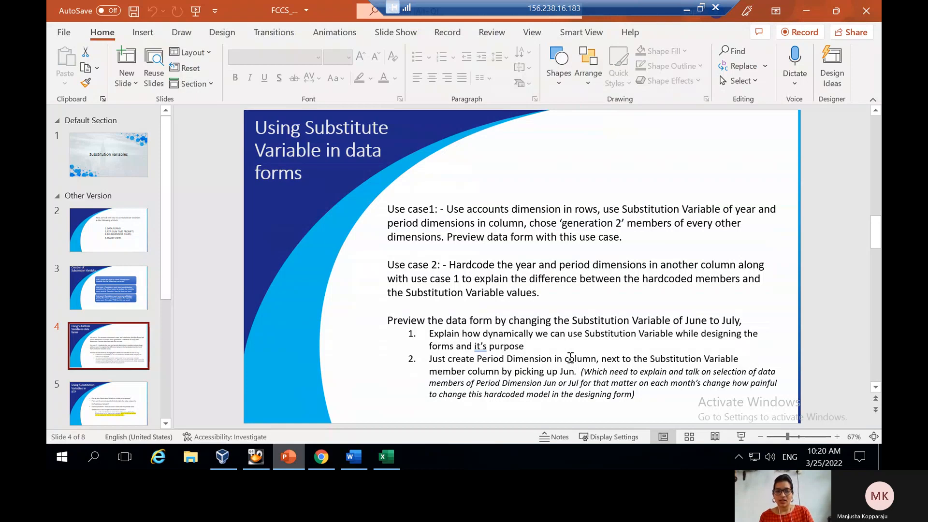
pyautogui.scroll(-1, 570, 357)
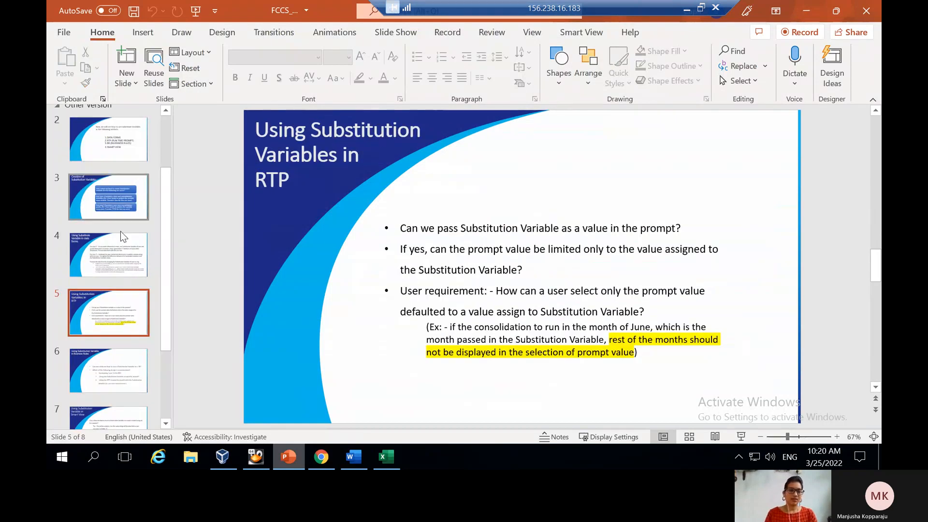
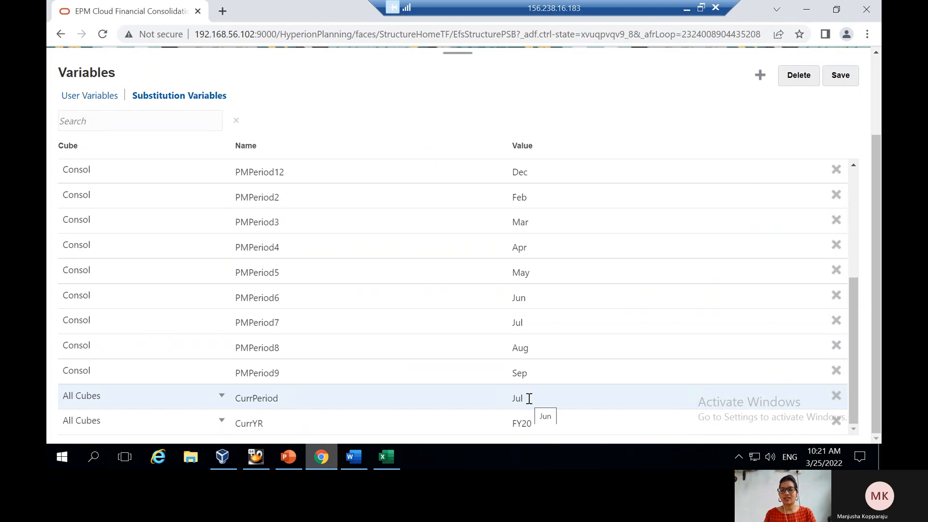
pyautogui.click(840, 77)
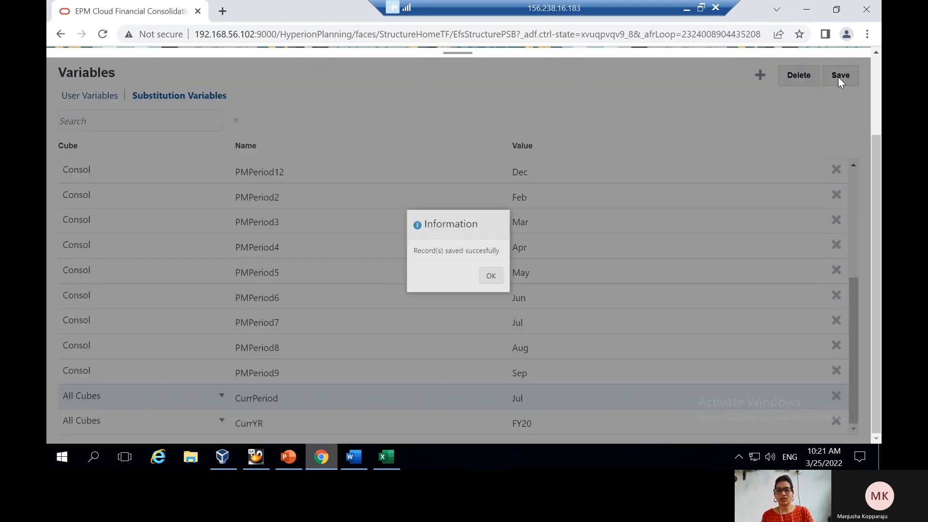
pyautogui.click(493, 288)
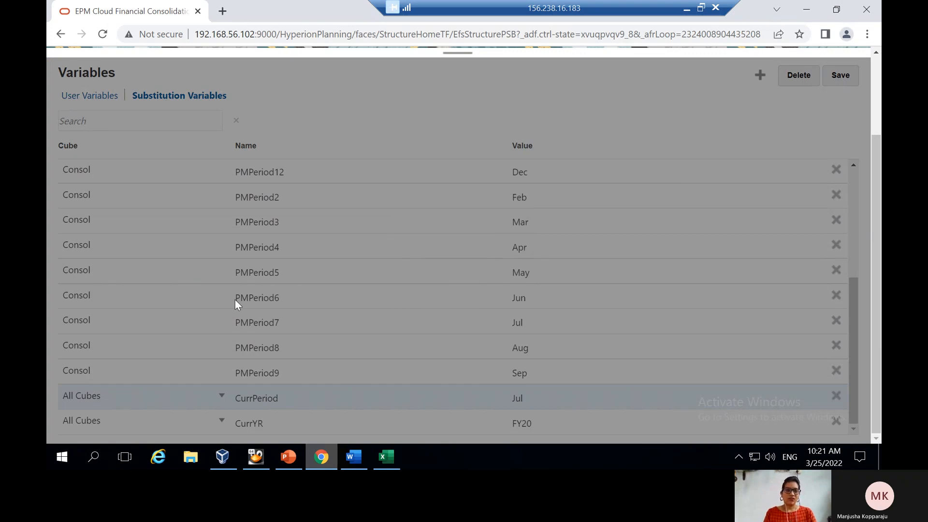
# Go to form management and open "Form for SubVar" from the Data Forms folder for editing
pyautogui.scroll(5, 165, 261)
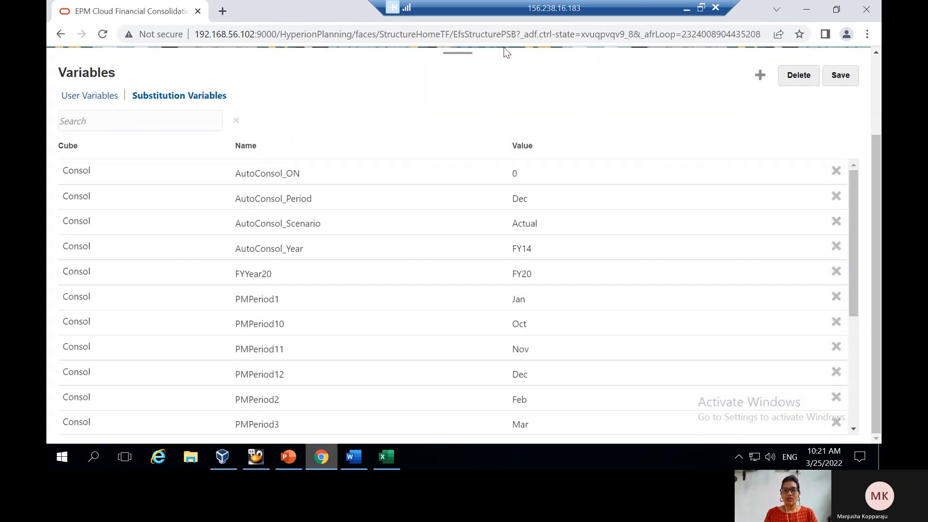
pyautogui.scroll(2, 86, 73)
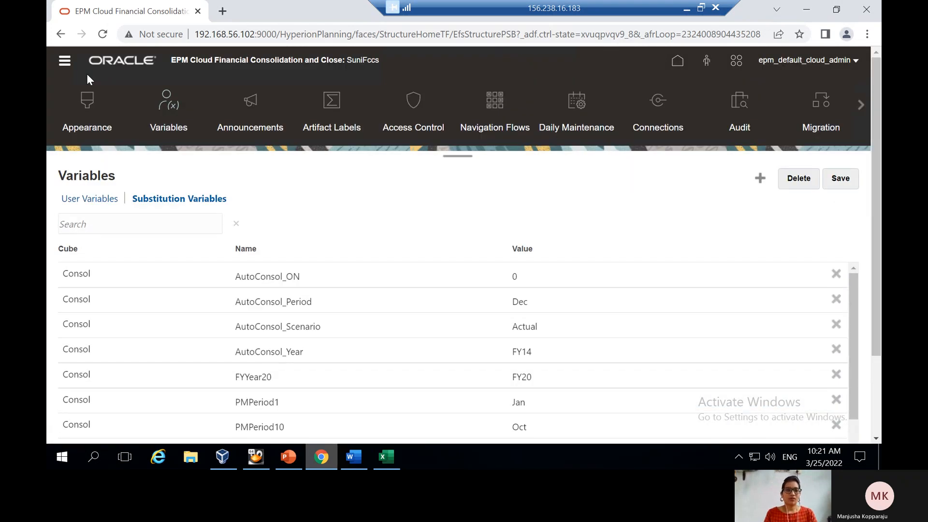
pyautogui.click(66, 59)
pyautogui.click(564, 188)
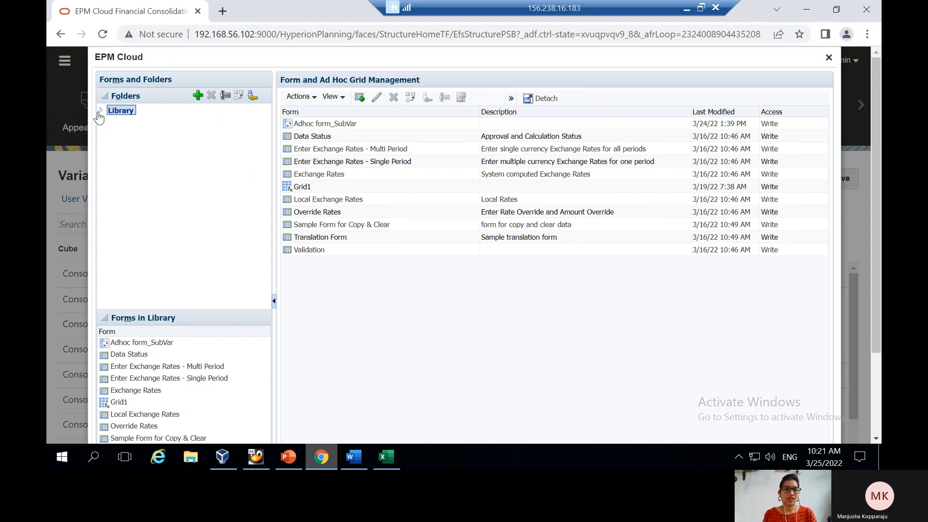
pyautogui.click(100, 113)
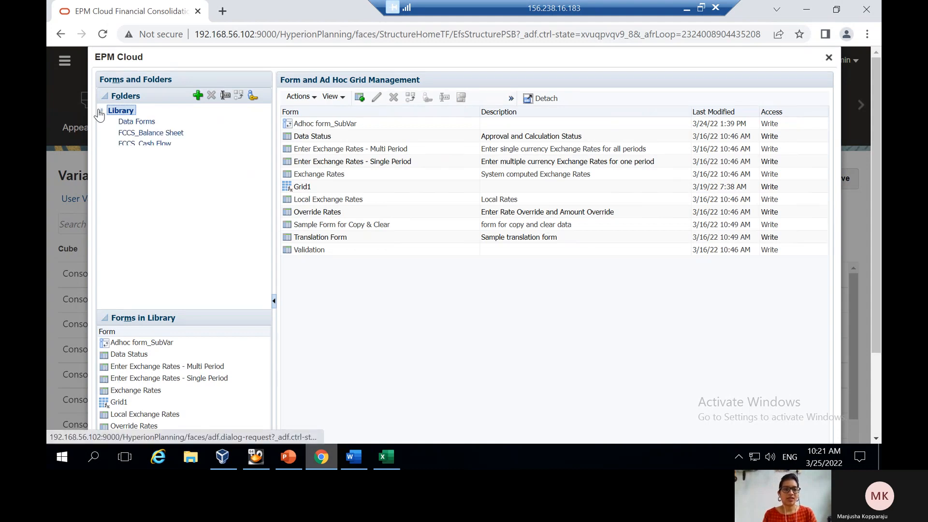
pyautogui.click(136, 125)
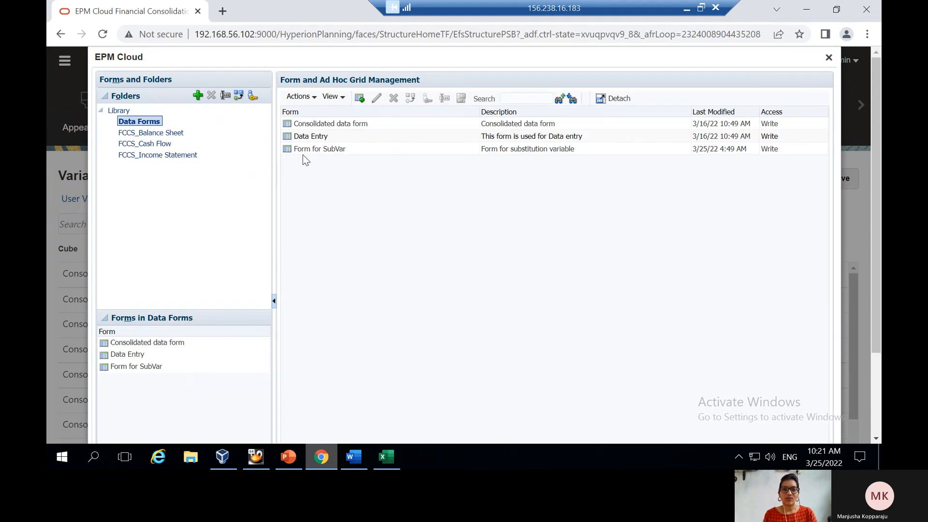
pyautogui.click(318, 149)
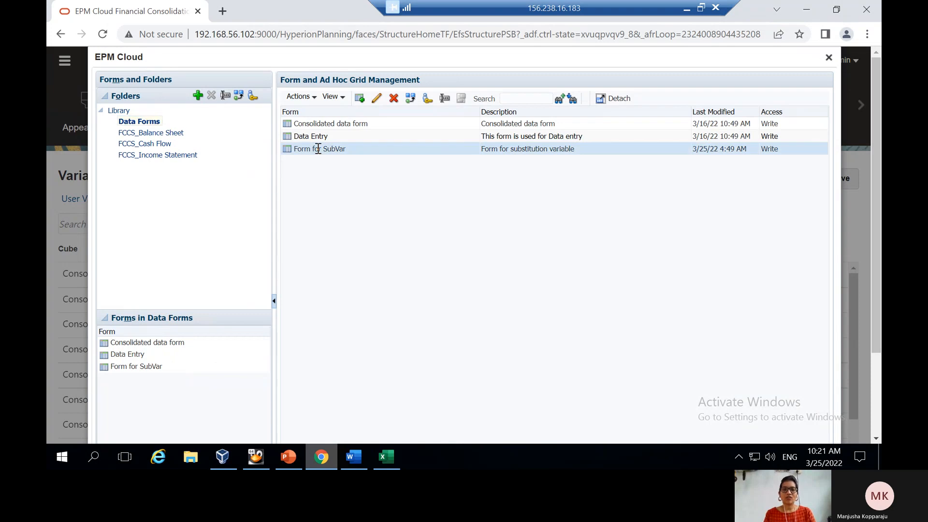
pyautogui.click(377, 100)
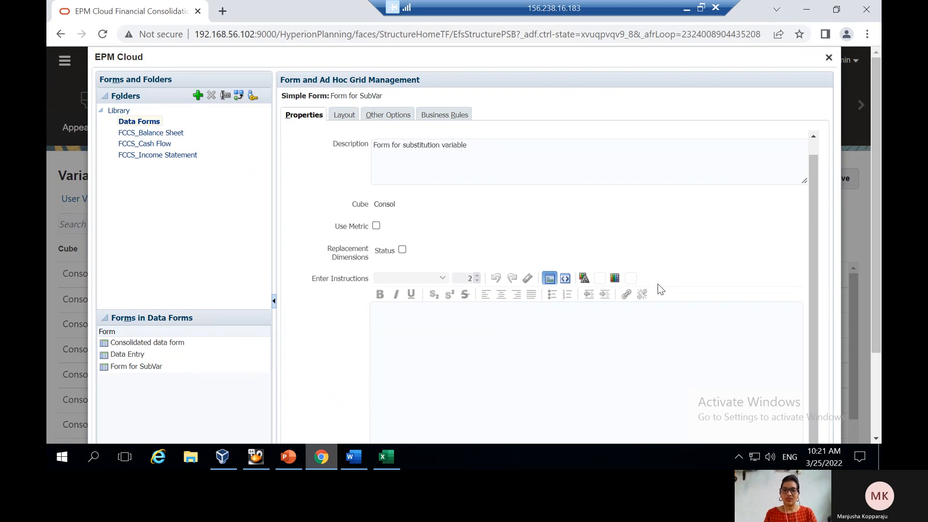
# Preview the grid of "Form for SubVar" to check the period header of the substitution variable column, and close the preview
pyautogui.scroll(-3, 660, 289)
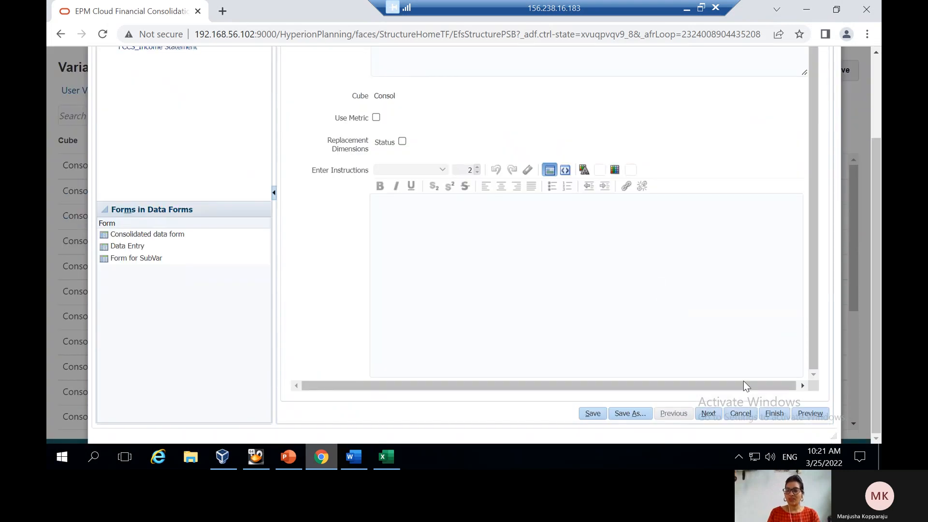
pyautogui.click(809, 414)
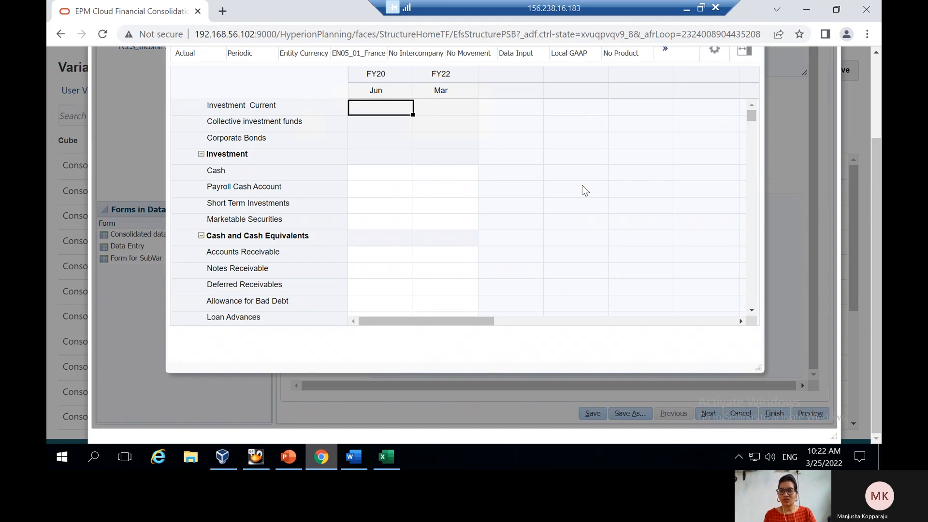
pyautogui.scroll(2, 584, 190)
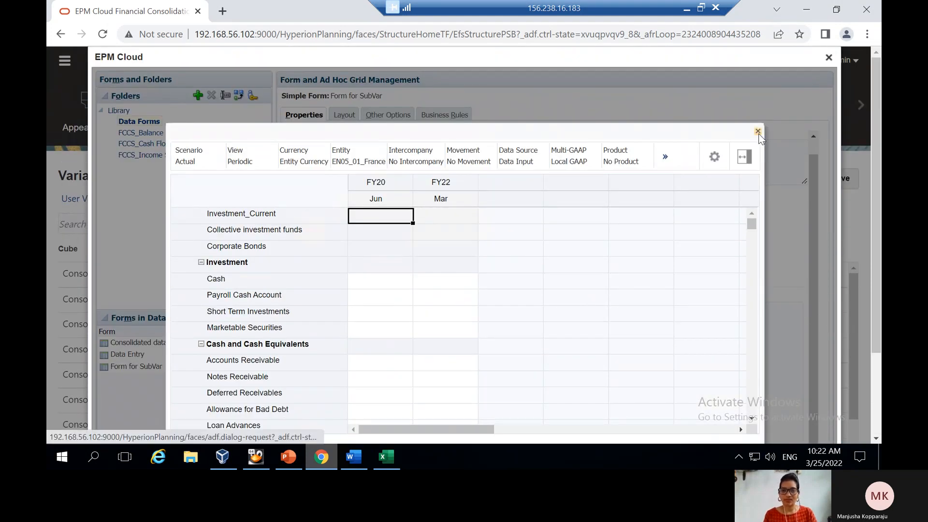
pyautogui.click(758, 131)
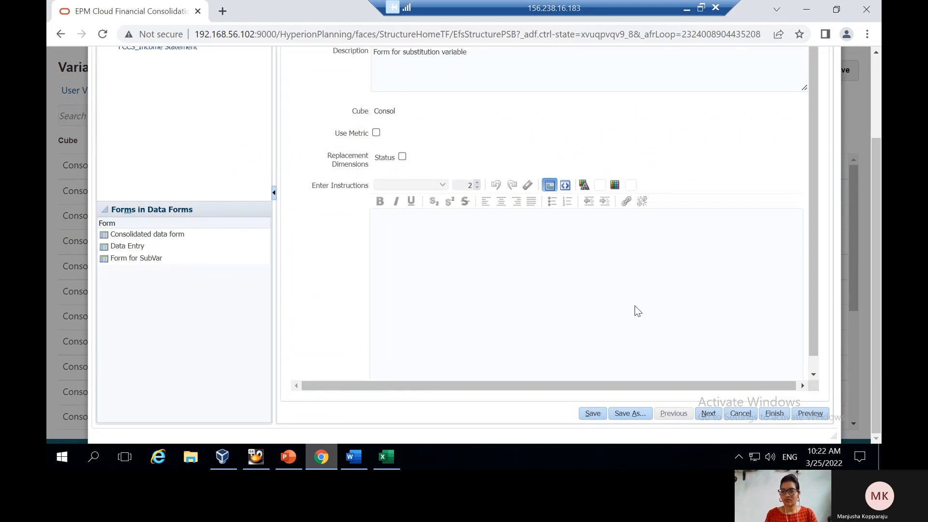
pyautogui.scroll(2, 633, 305)
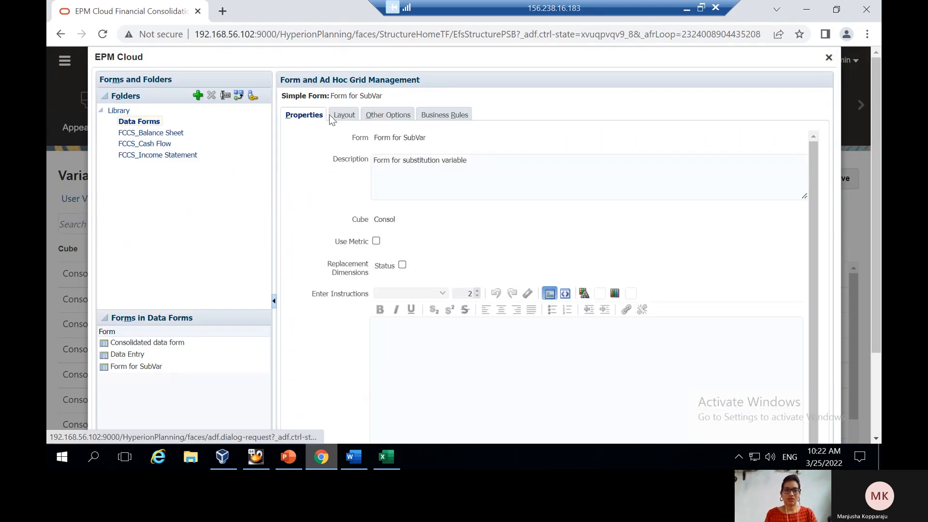
# Save "Form for SubVar" from its layout, preview the grid to check the substitution variable column's period, and close form management
pyautogui.click(346, 117)
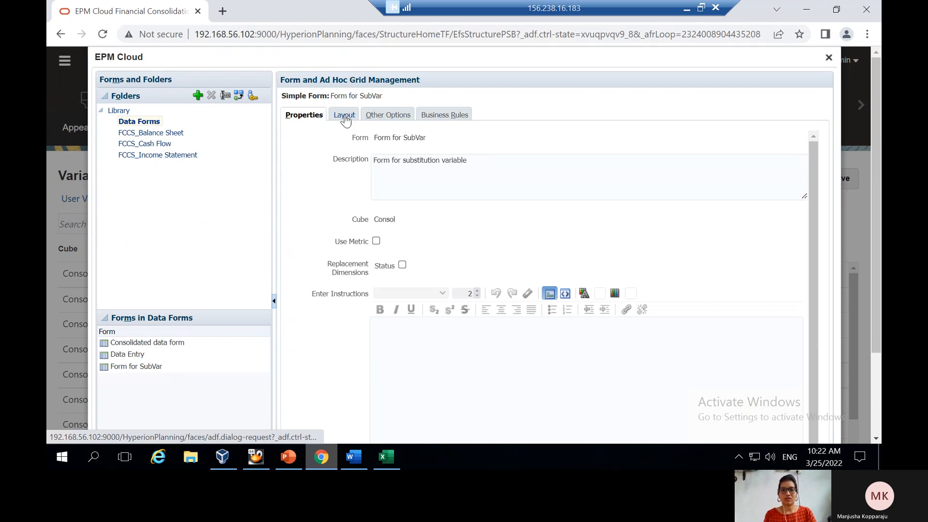
pyautogui.scroll(-2, 575, 304)
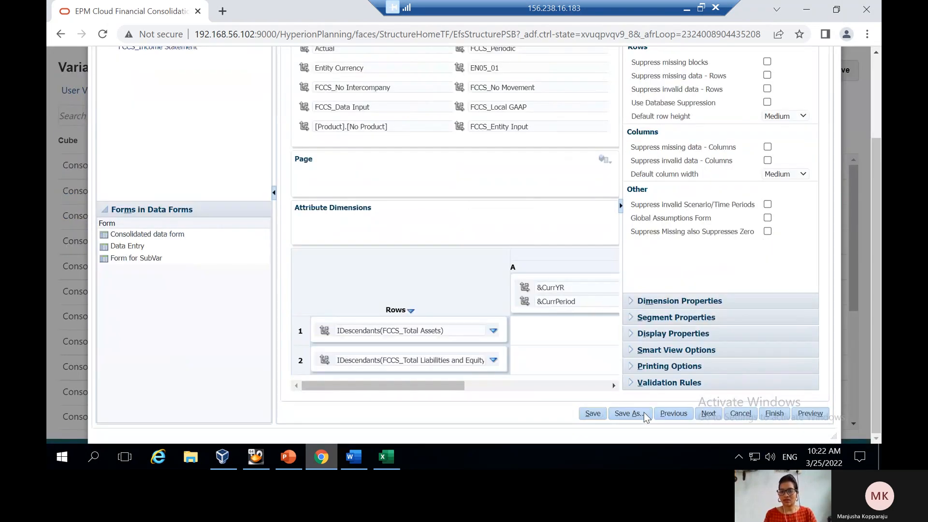
pyautogui.click(591, 414)
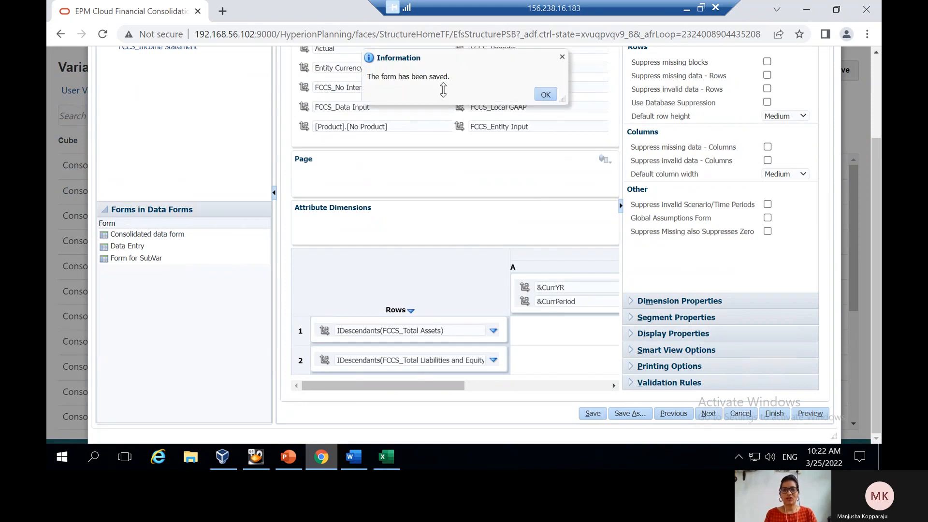
pyautogui.click(545, 96)
pyautogui.click(808, 415)
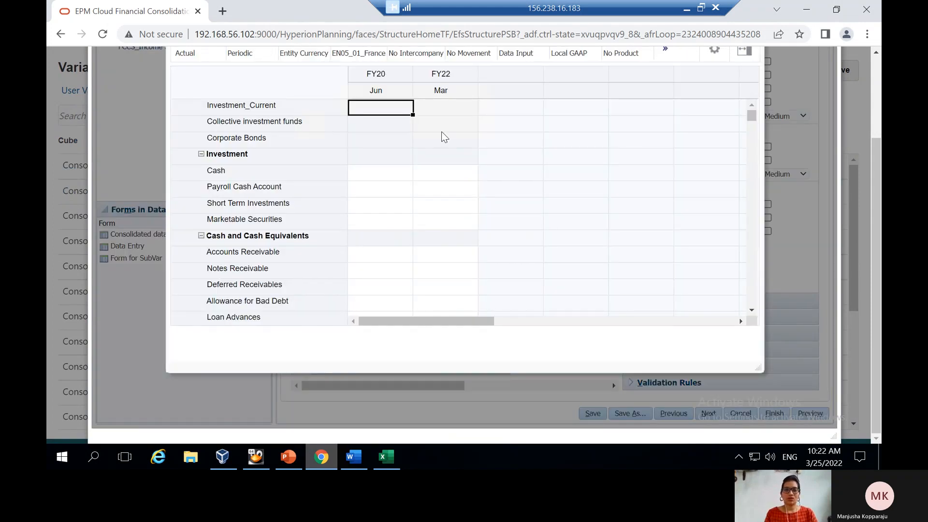
pyautogui.scroll(2, 442, 131)
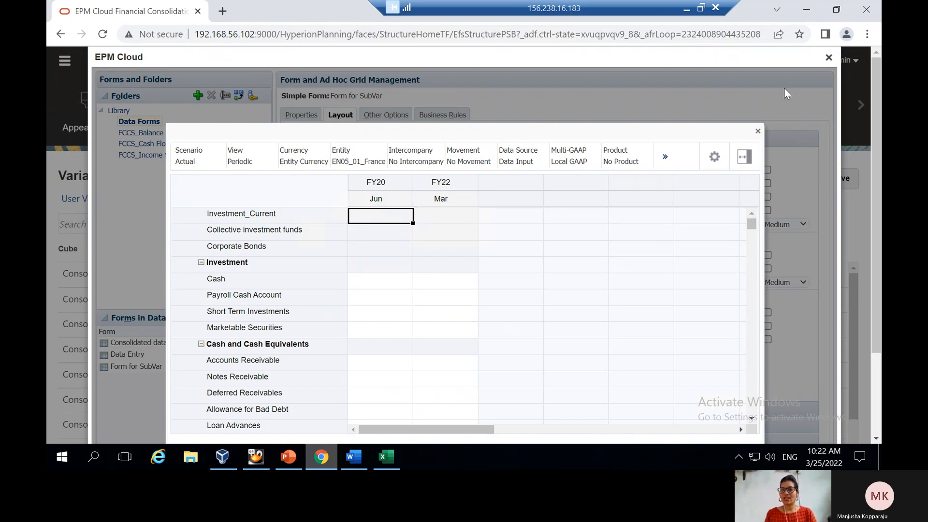
pyautogui.click(827, 56)
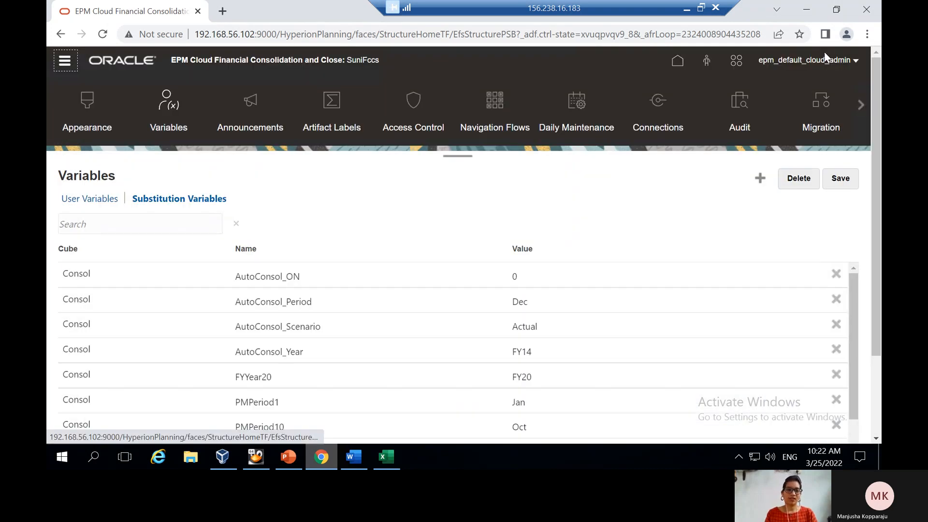
# Save the substitution variables with CurrPeriod as Jul, and reload the list to check the stored value
pyautogui.scroll(-4, 423, 361)
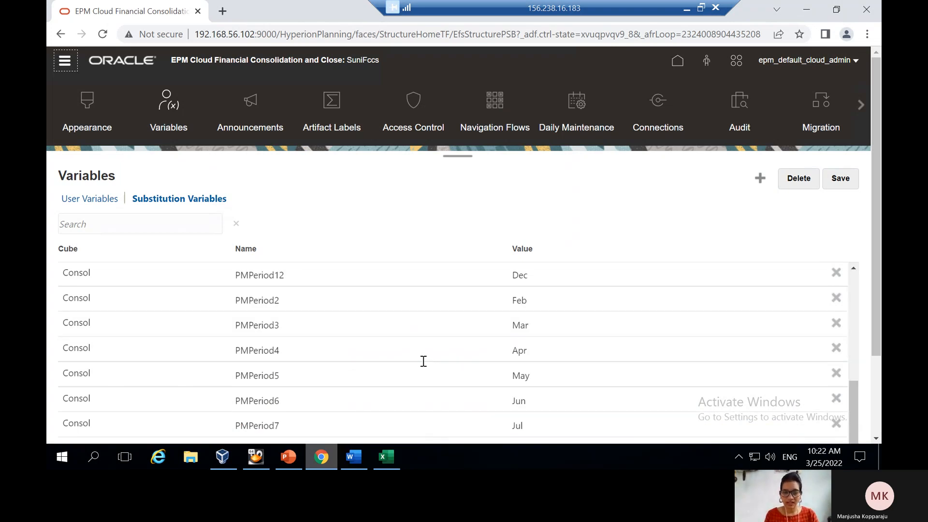
pyautogui.scroll(-2, 448, 394)
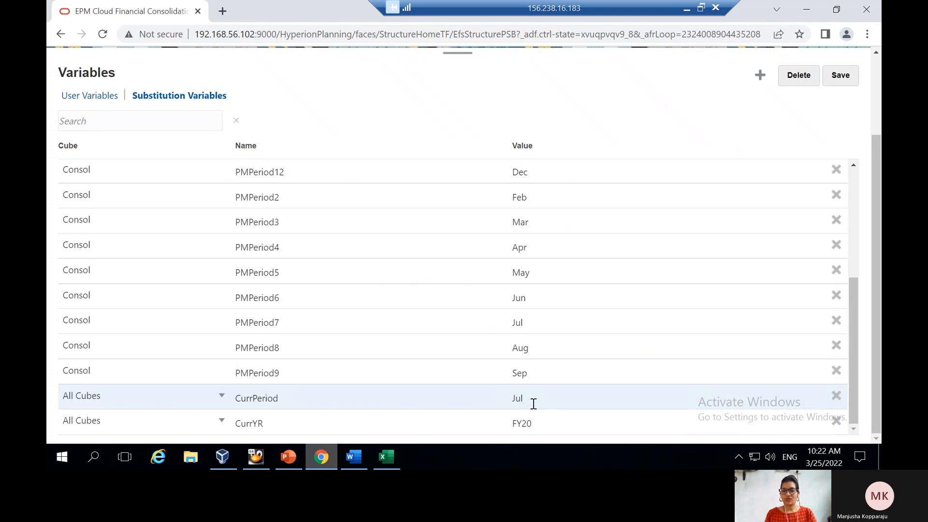
pyautogui.click(838, 76)
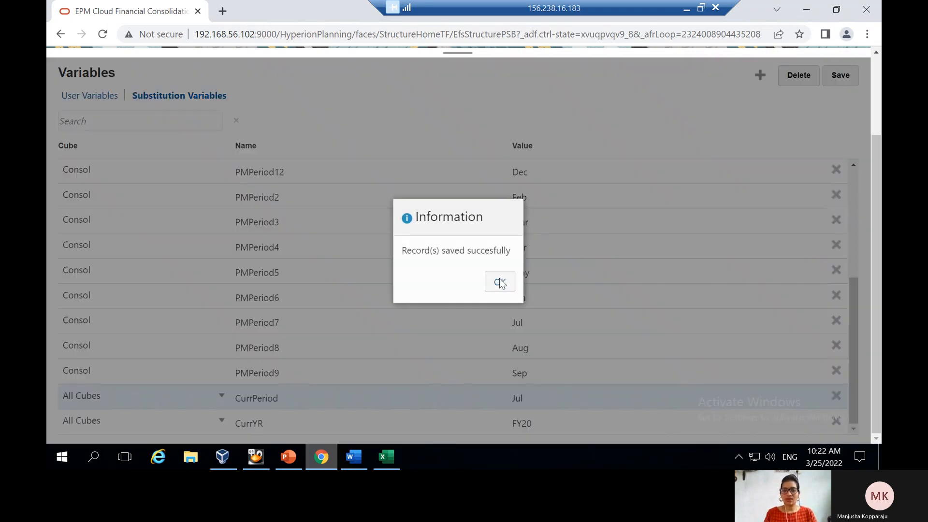
pyautogui.click(499, 281)
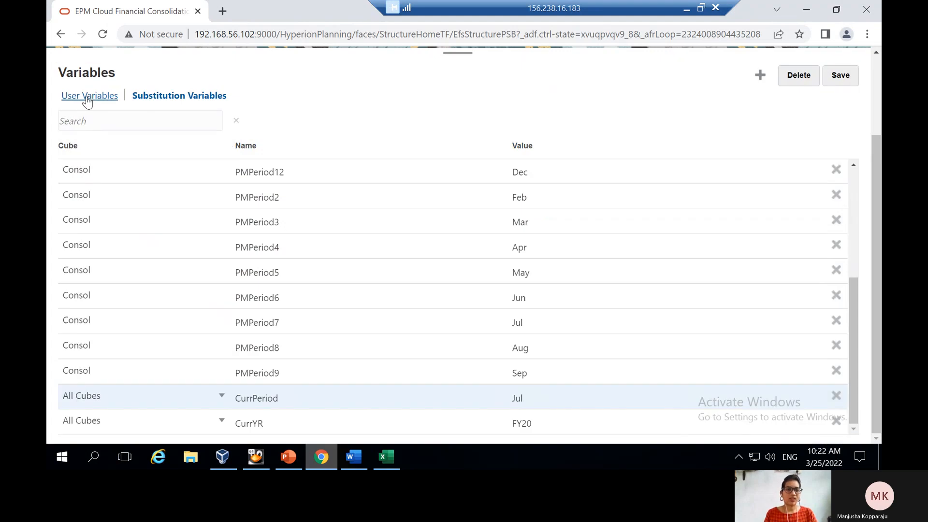
pyautogui.click(88, 97)
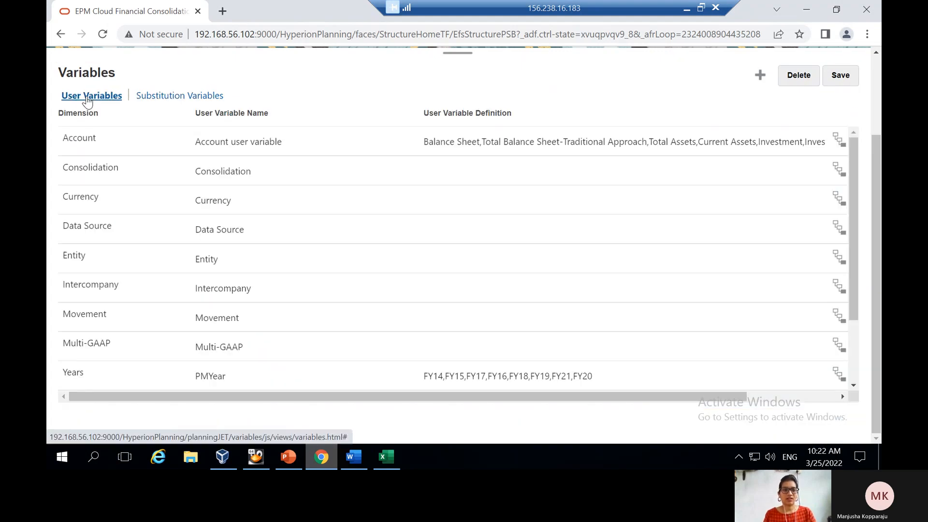
pyautogui.click(175, 99)
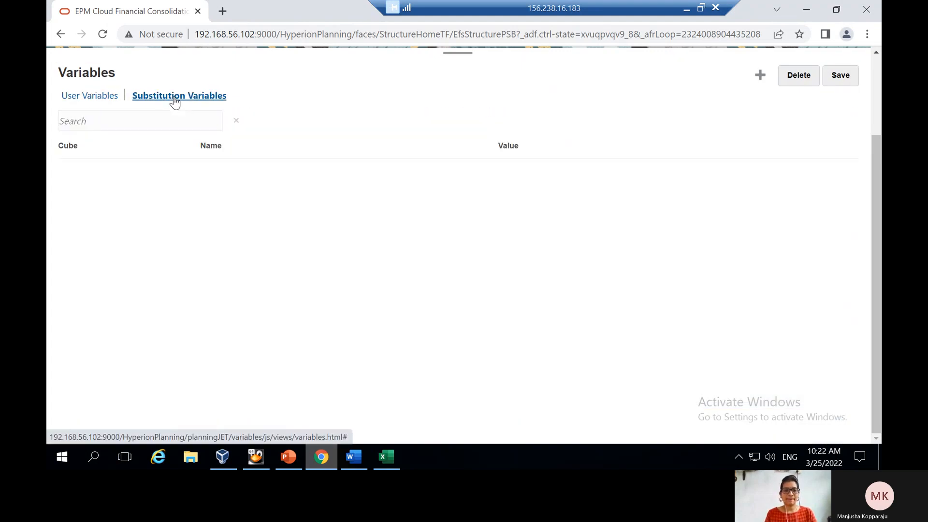
# Set CurrPeriod to Jul again, save the substitution variables, and reopen their list to verify the value
pyautogui.click(504, 172)
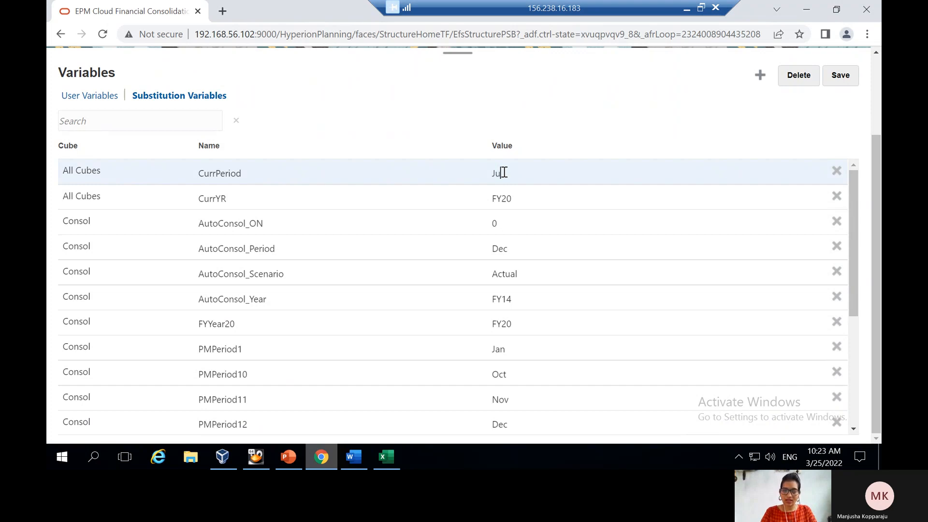
pyautogui.click(841, 77)
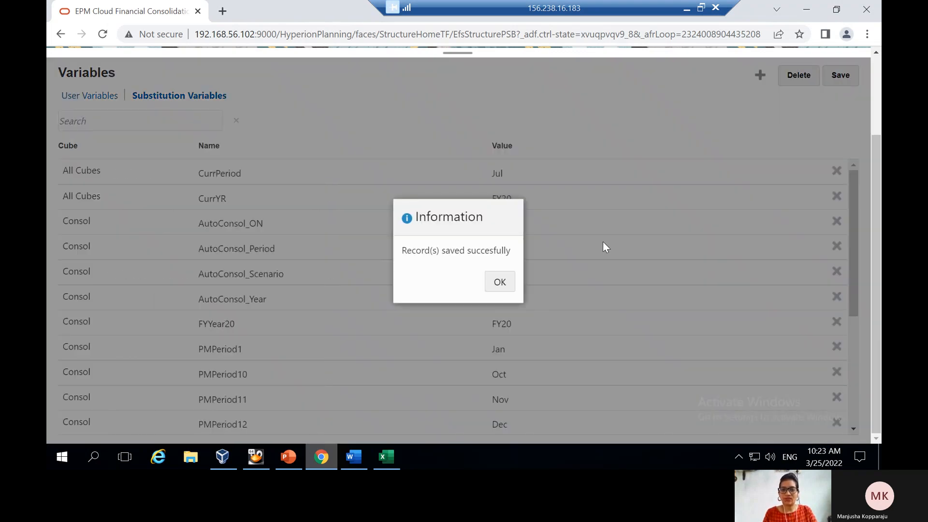
pyautogui.click(500, 282)
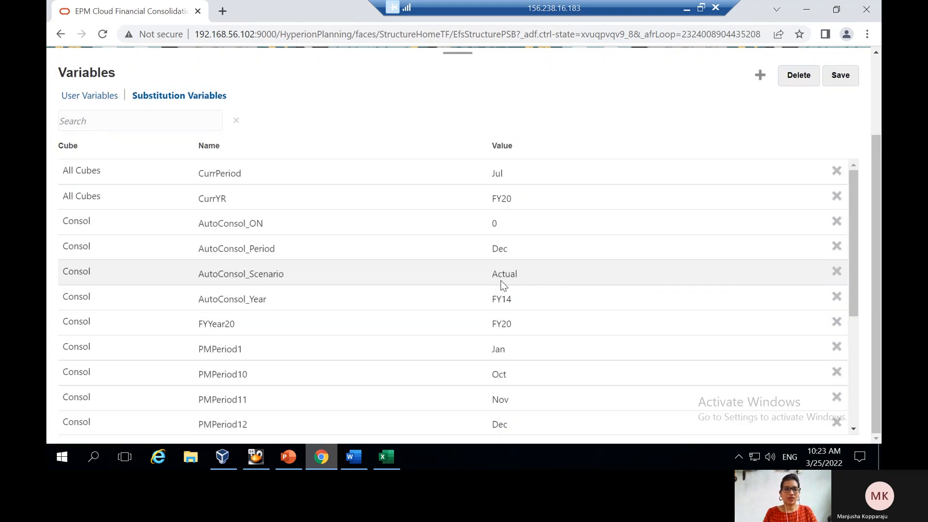
pyautogui.click(86, 100)
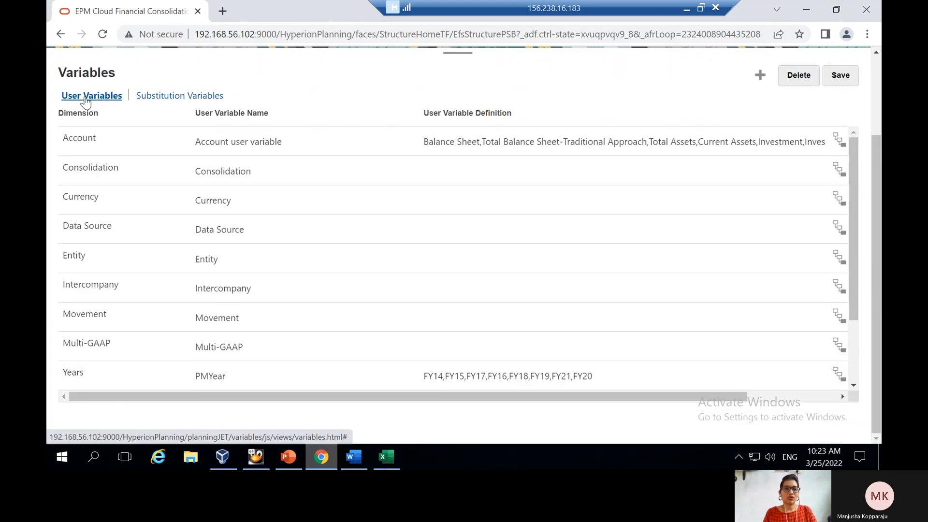
pyautogui.click(162, 97)
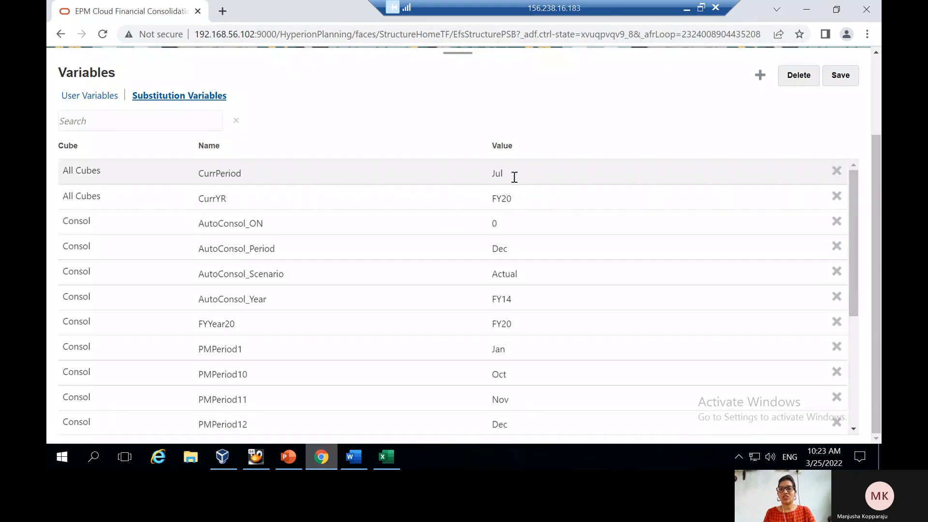
# Return to form management and open "Form for SubVar" from the Data Forms folder for editing
pyautogui.scroll(3, 360, 70)
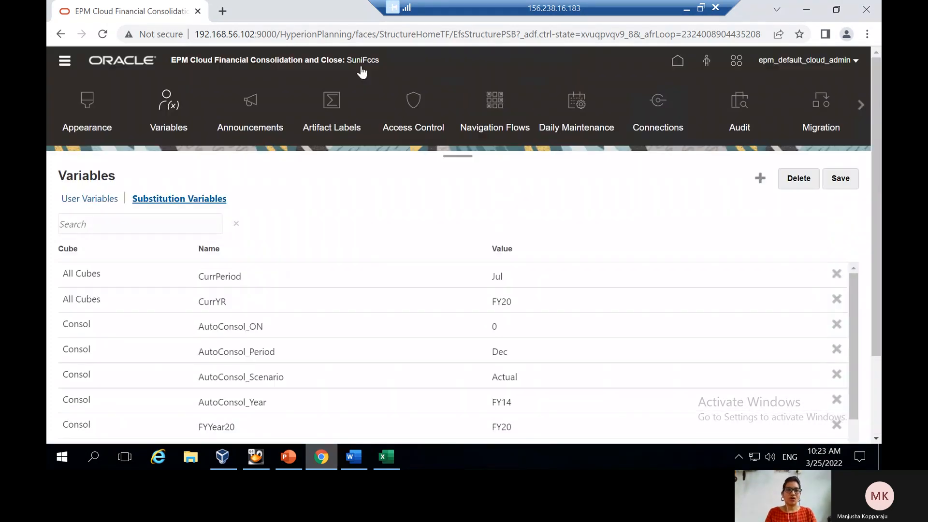
pyautogui.click(67, 62)
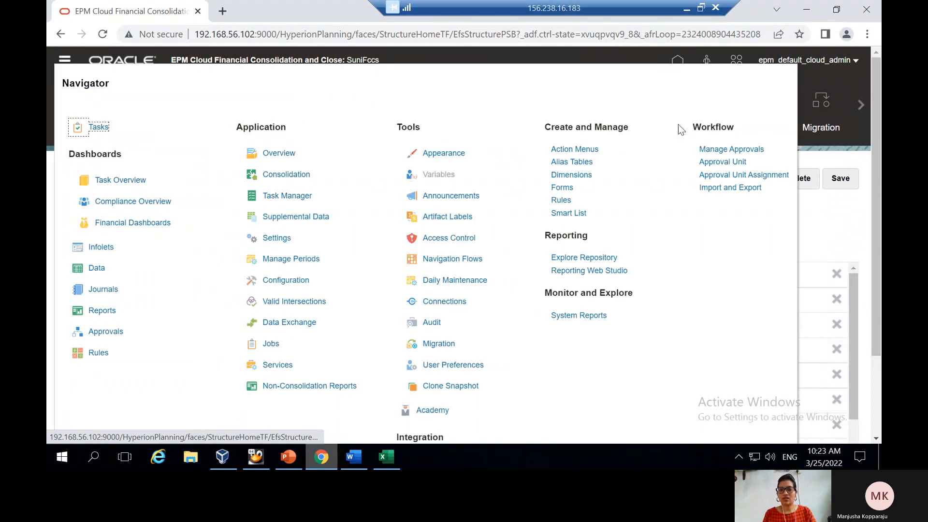
pyautogui.click(565, 187)
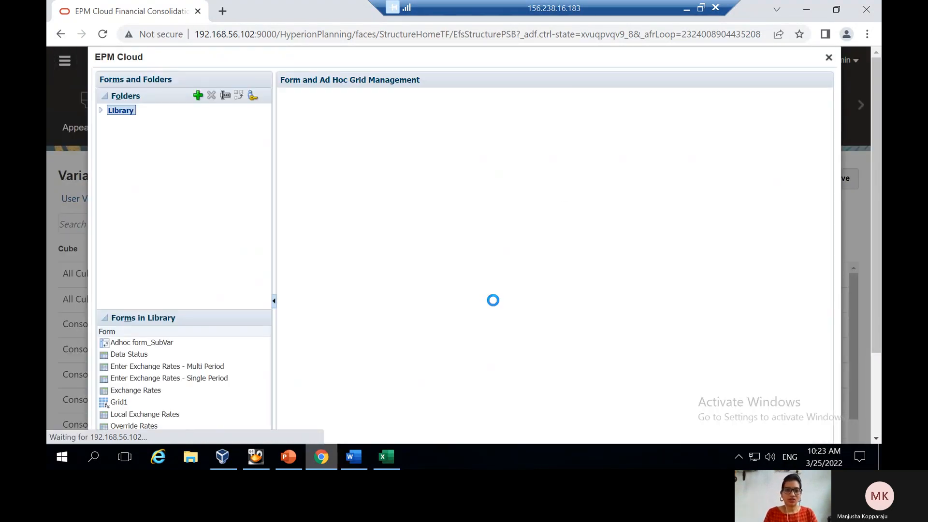
pyautogui.click(101, 114)
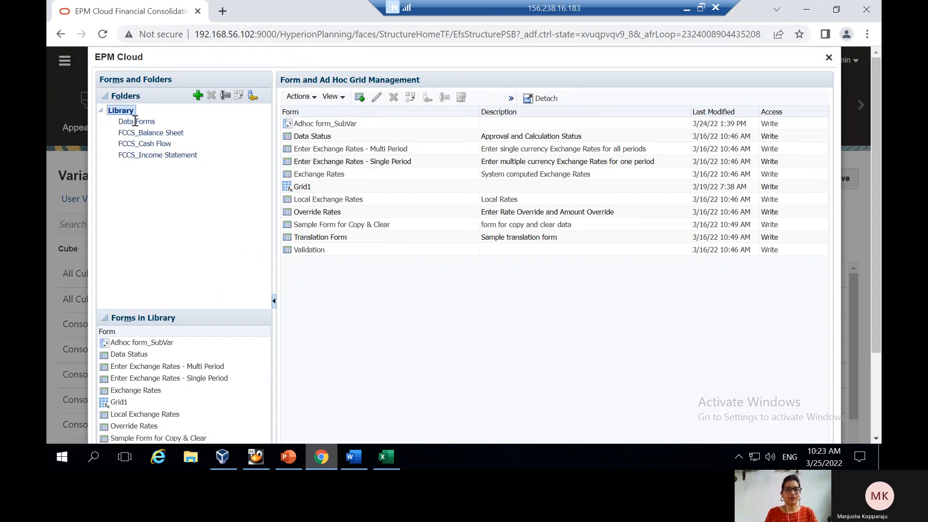
pyautogui.click(133, 121)
pyautogui.click(327, 149)
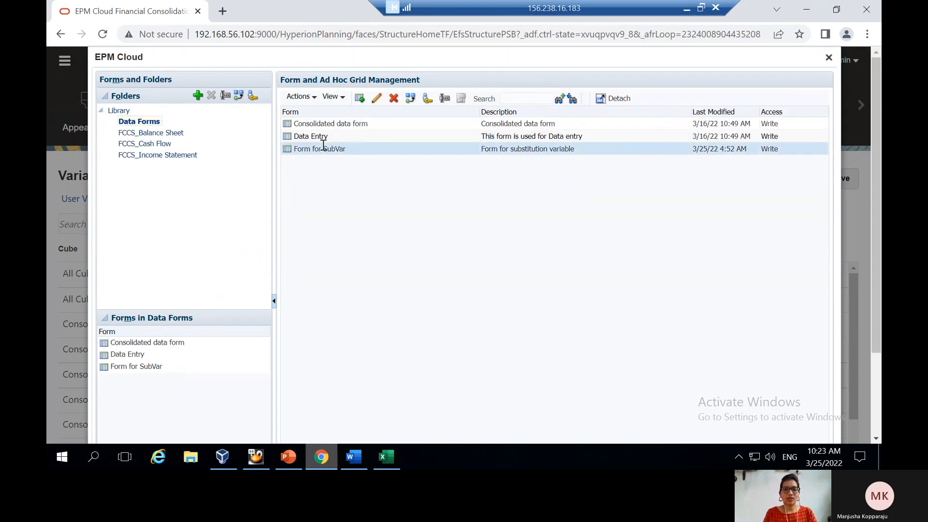
pyautogui.click(376, 97)
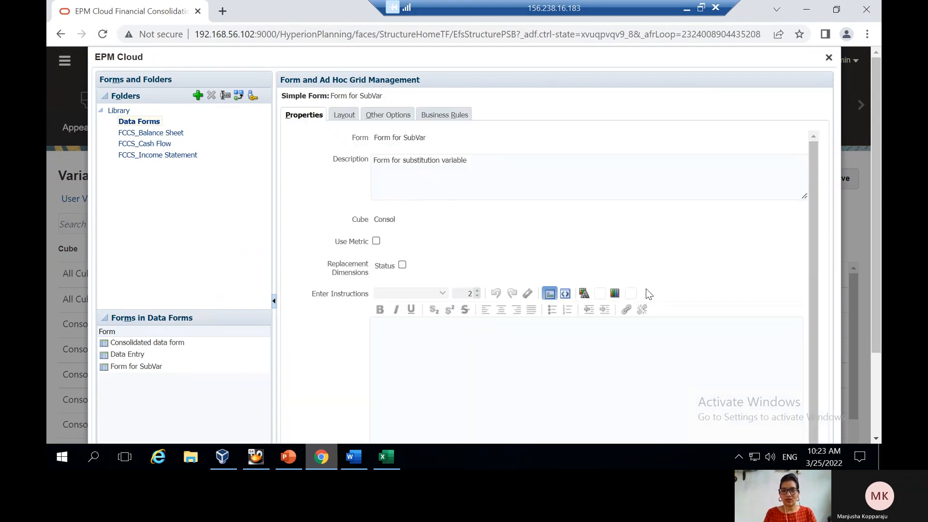
# Preview the form's grid to compare the substitution variable column's period with the hardcoded column, and close the preview
pyautogui.scroll(-1, 648, 292)
pyautogui.scroll(-2, 646, 289)
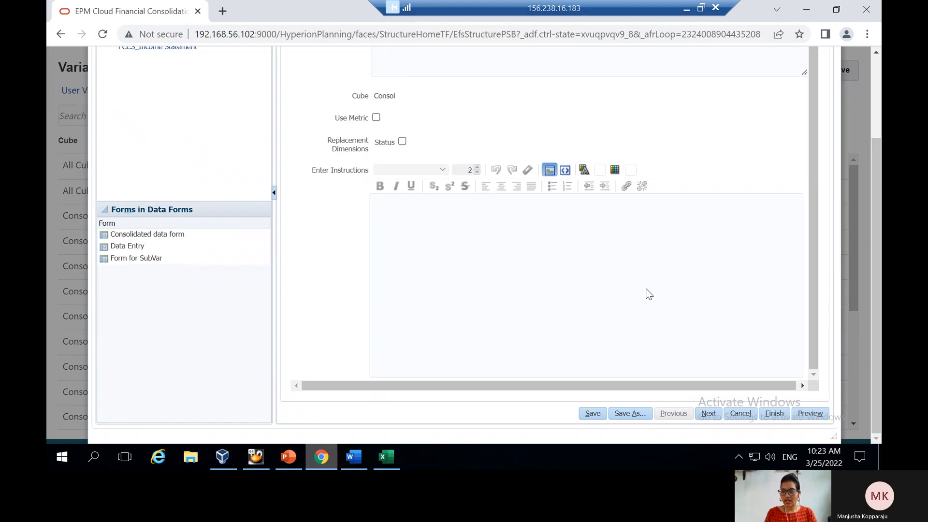
pyautogui.click(807, 414)
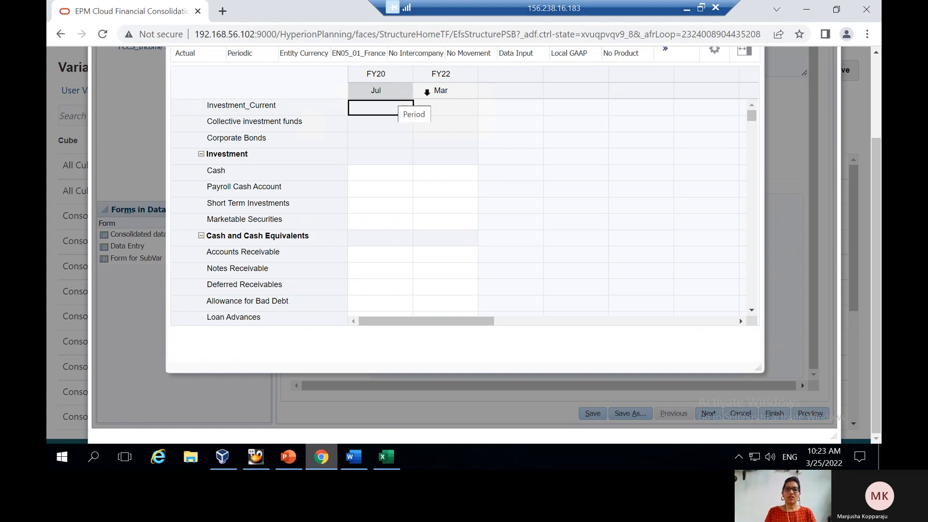
pyautogui.scroll(3, 557, 105)
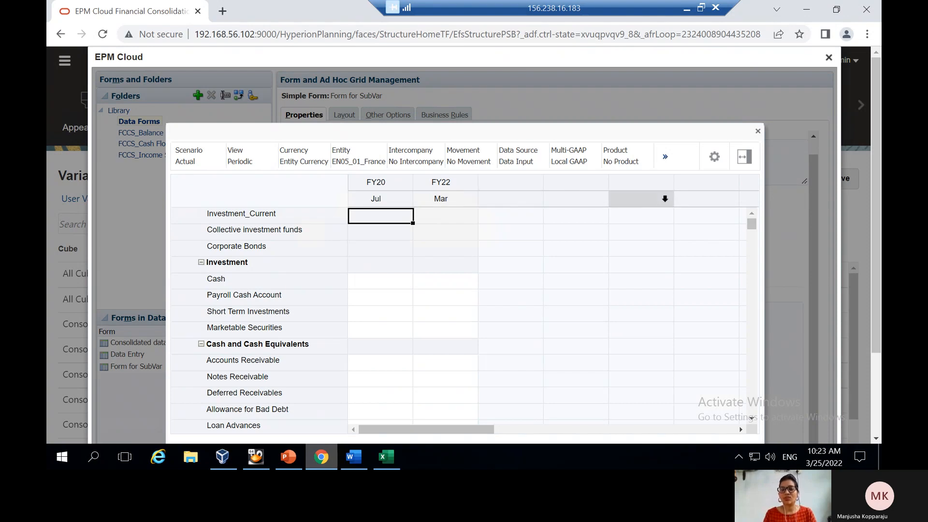
pyautogui.click(759, 131)
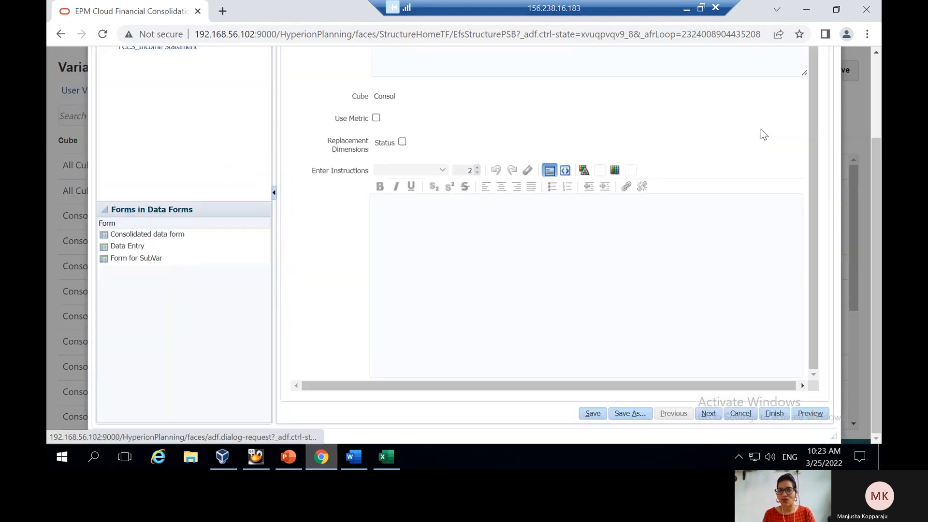
# Review the form's layout, comparing the &CurrYR and &CurrPeriod column with the hardcoded FY22 and Mar column
pyautogui.scroll(1, 400, 117)
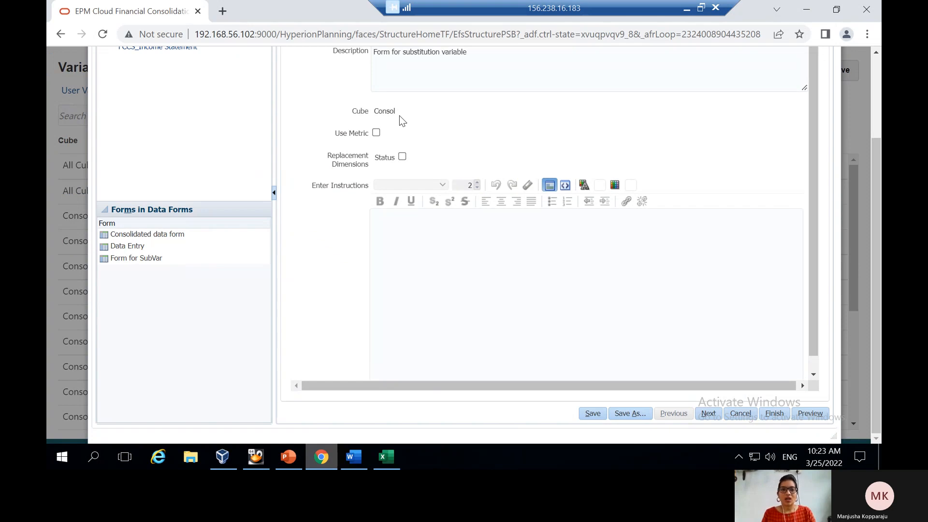
pyautogui.scroll(3, 439, 181)
pyautogui.click(341, 116)
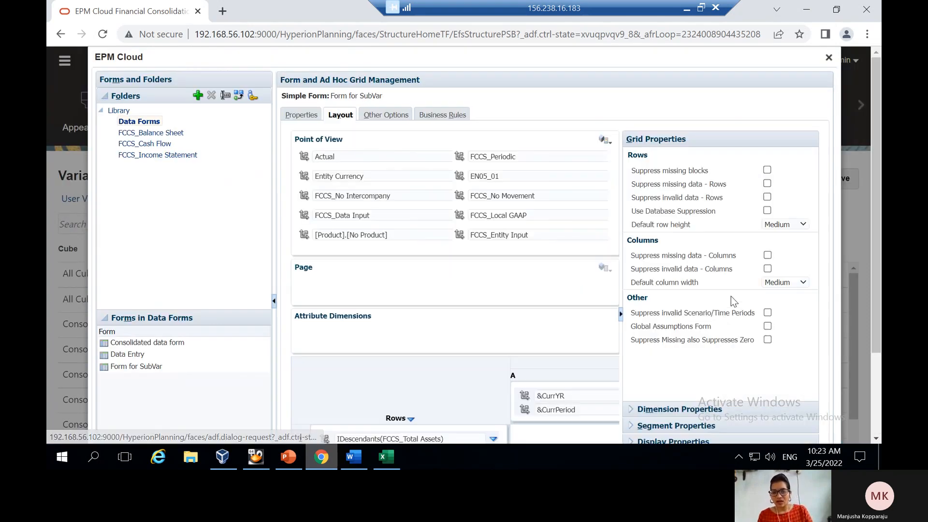
pyautogui.scroll(-3, 731, 297)
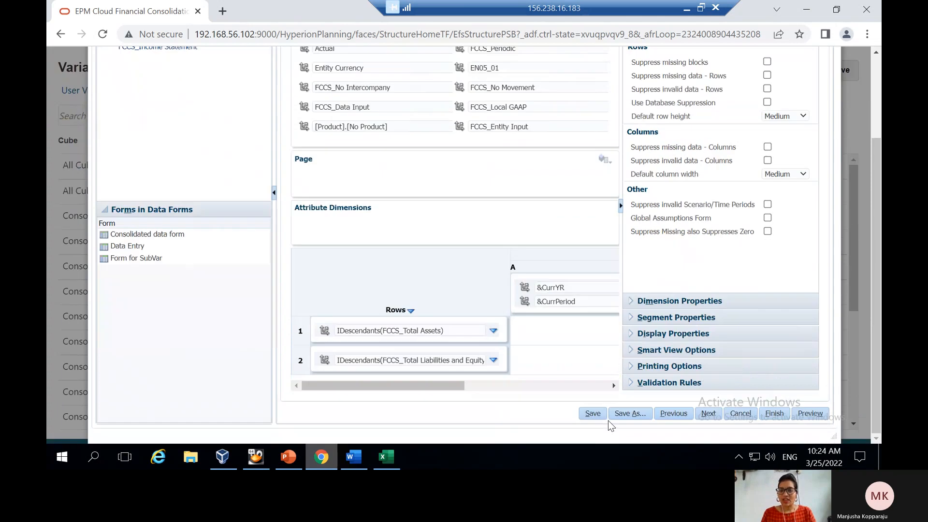
pyautogui.click(582, 386)
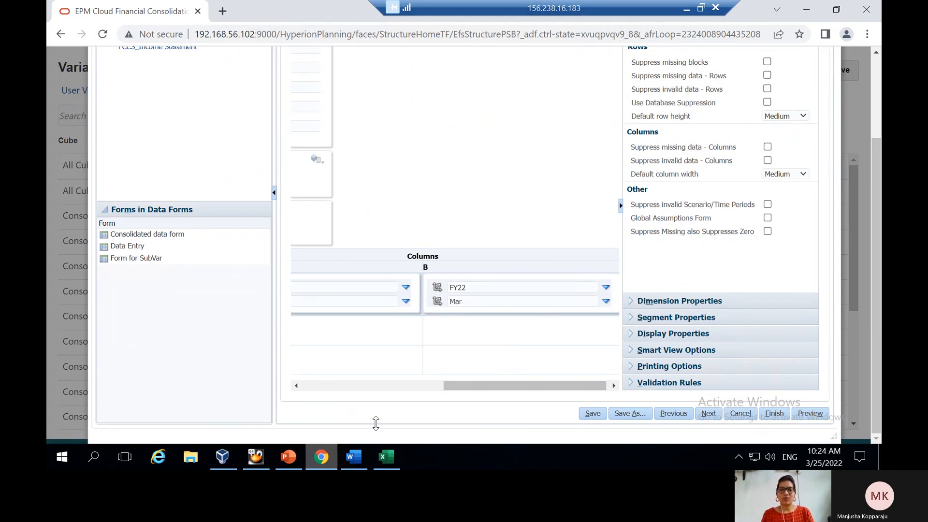
# Switch to PowerPoint, review the data form use cases, and go to the slide on using substitution variables in RTP
pyautogui.click(285, 460)
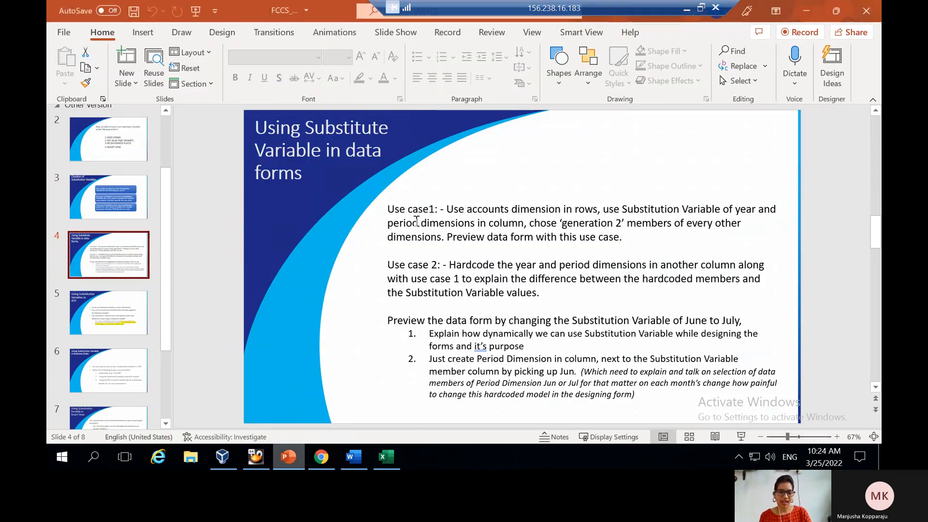
pyautogui.click(98, 313)
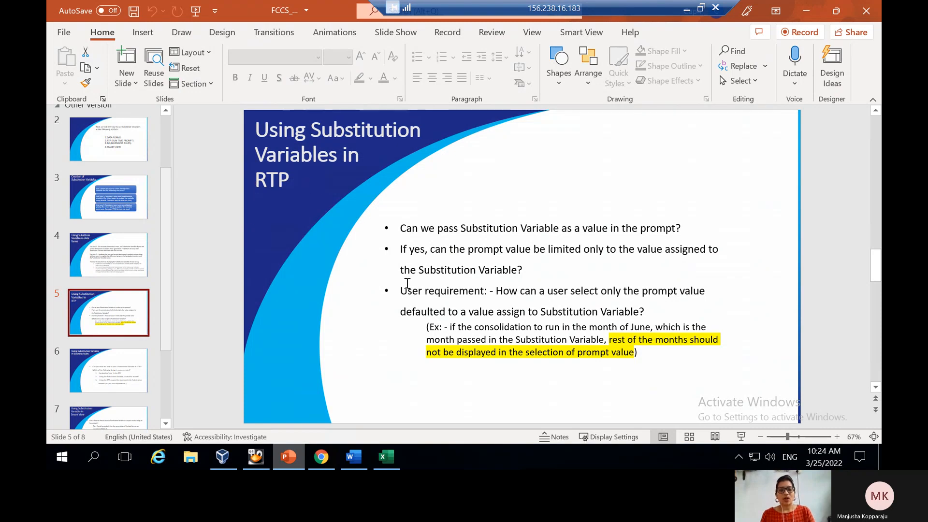
# Switch back to EPM Cloud in Chrome and open rules management in Calculation Manager
pyautogui.click(322, 462)
pyautogui.scroll(3, 756, 199)
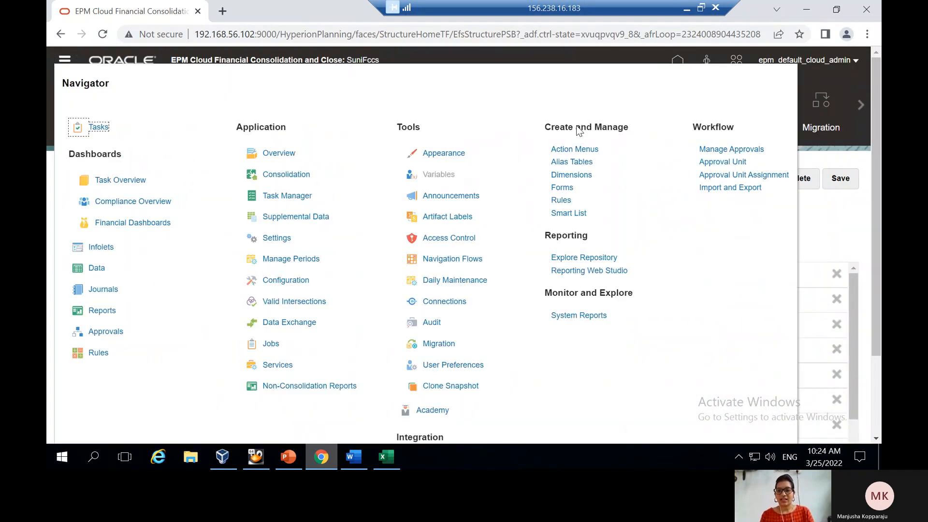
pyautogui.click(559, 200)
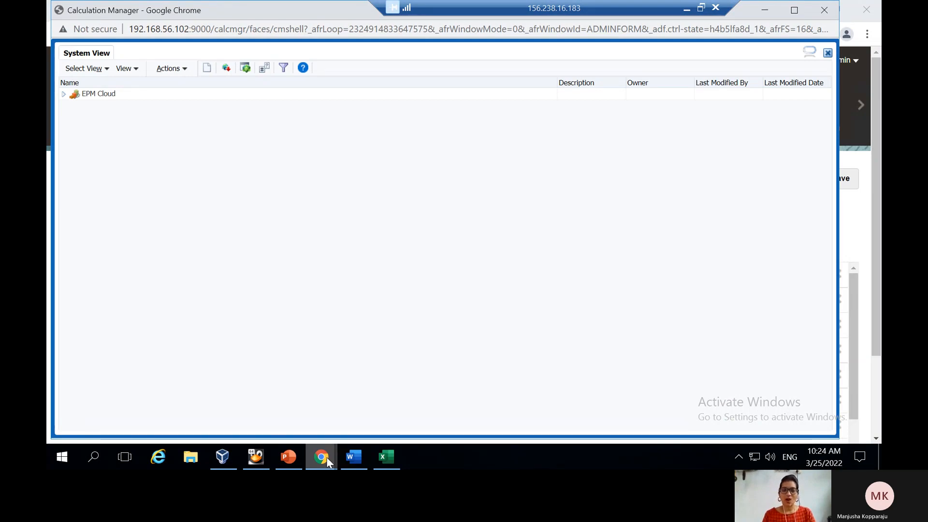
# Switch to PowerPoint to review the slide on substitution variables in RTP, and return to the Calculation Manager window
pyautogui.click(291, 457)
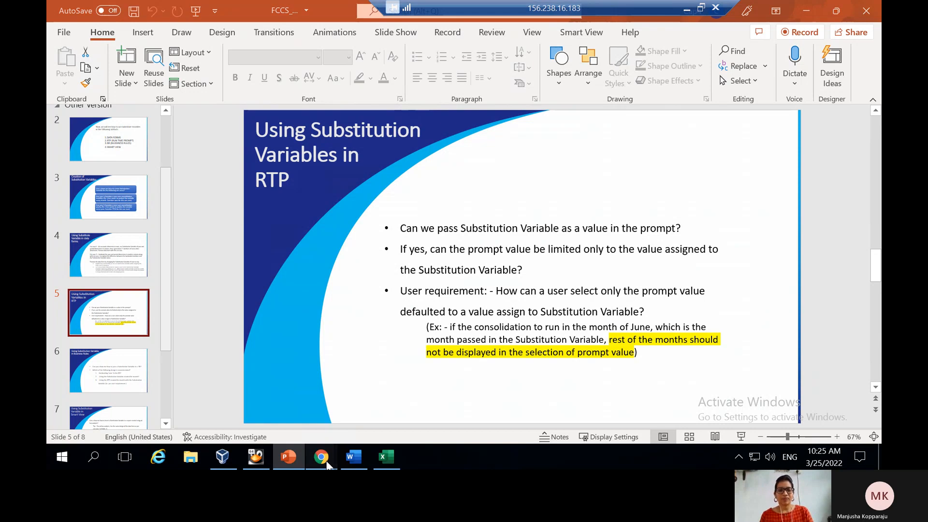
pyautogui.moveTo(327, 464)
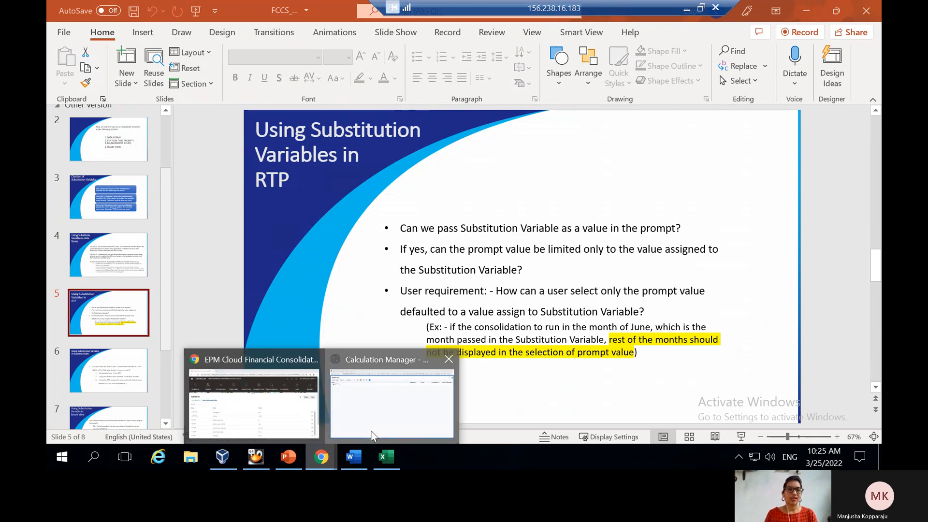
pyautogui.click(372, 435)
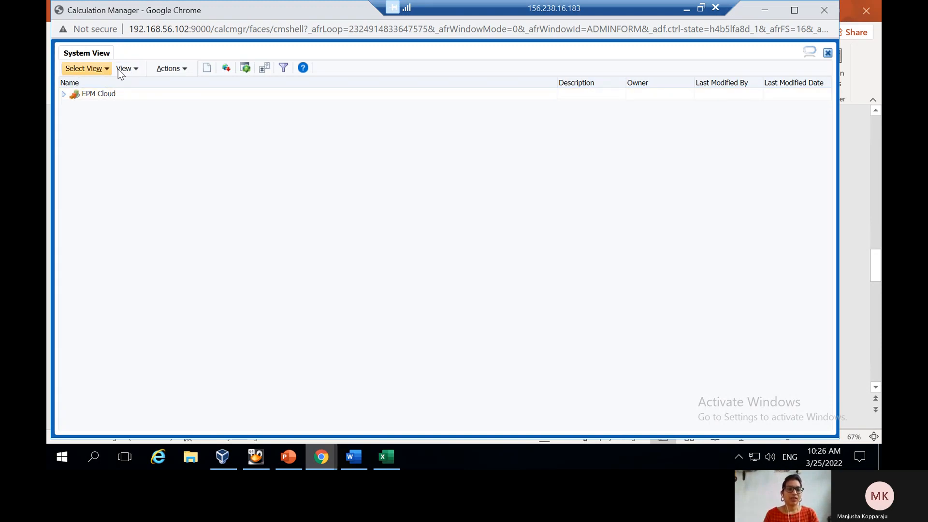
# Expand EPM Cloud in the System View and open the Variable Designer
pyautogui.click(64, 94)
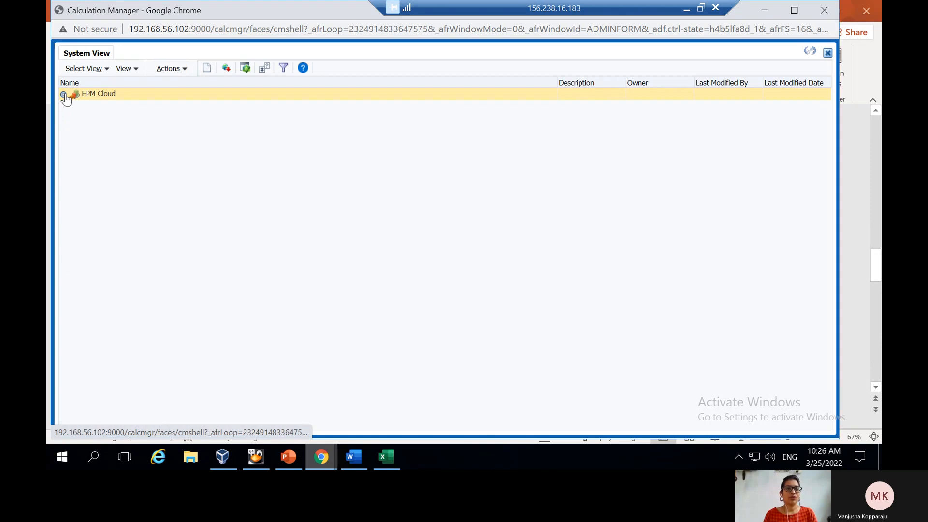
pyautogui.click(182, 70)
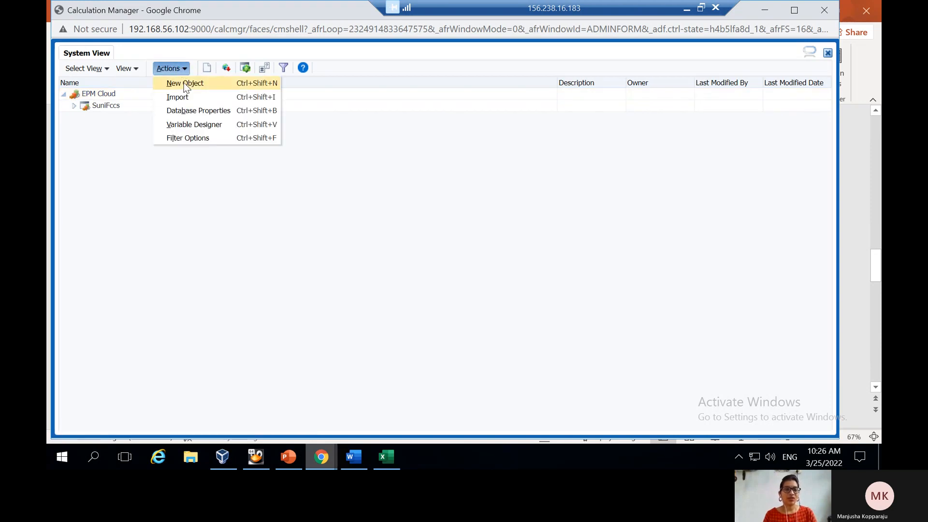
pyautogui.click(173, 124)
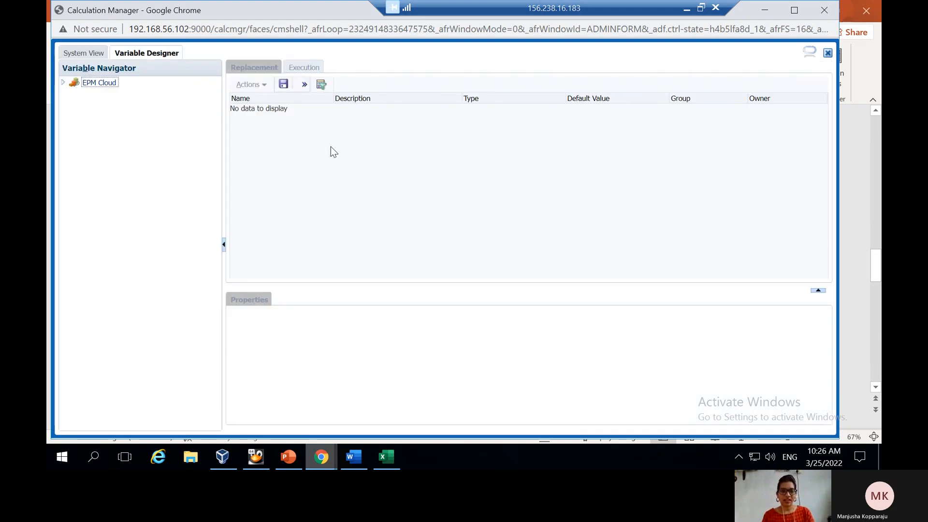
# Expand EPM Cloud in the Variable Navigator, compare the replacement variables of <Global> and SuniFccs, and return to the <Global> list
pyautogui.click(63, 84)
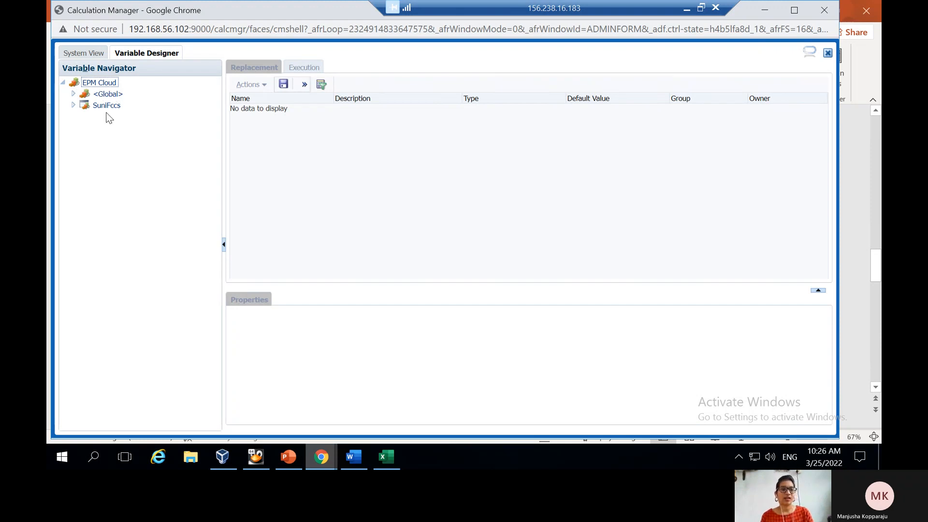
pyautogui.click(112, 94)
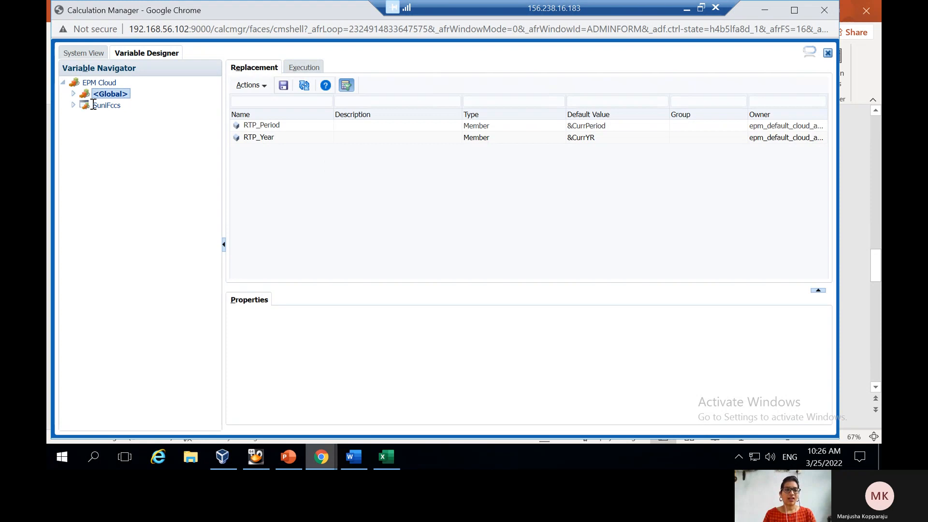
pyautogui.click(118, 105)
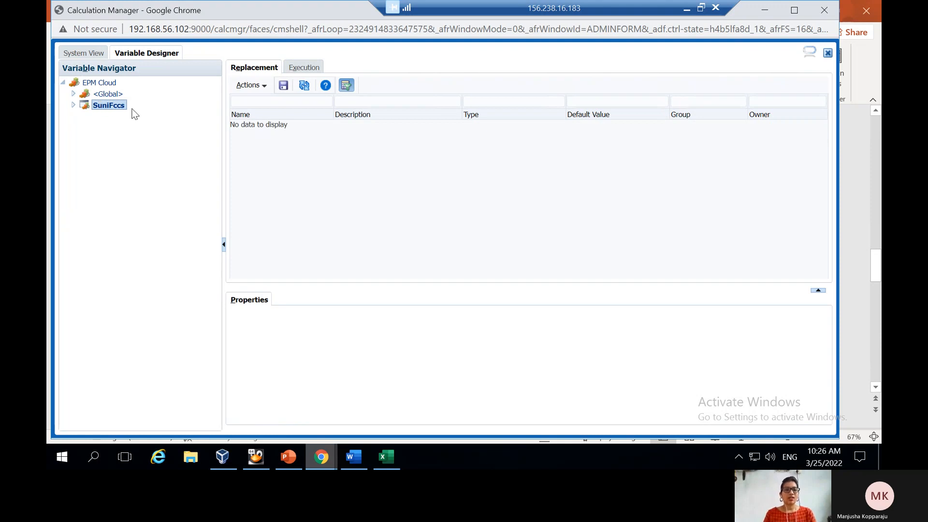
pyautogui.click(105, 94)
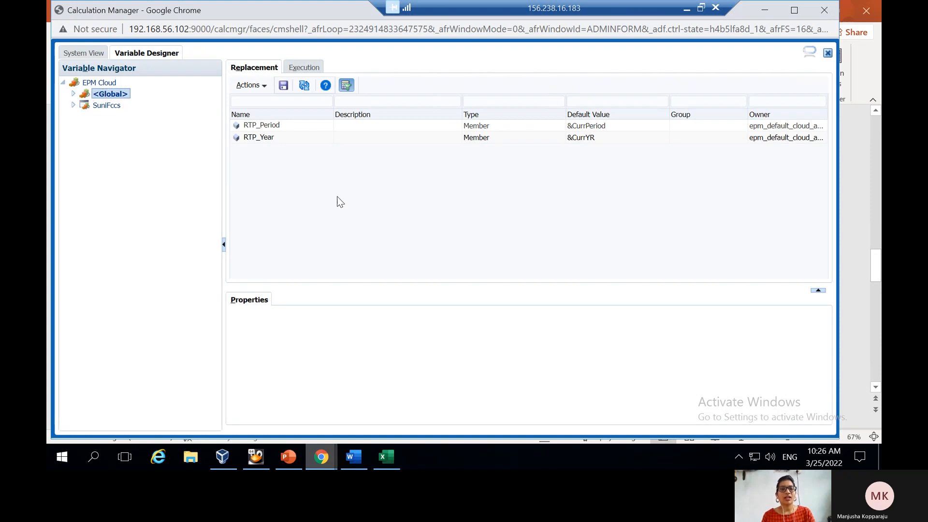
# Open the RTP_Period variable and examine its properties, including the available variable types, dimension type, limits and default value
pyautogui.click(281, 125)
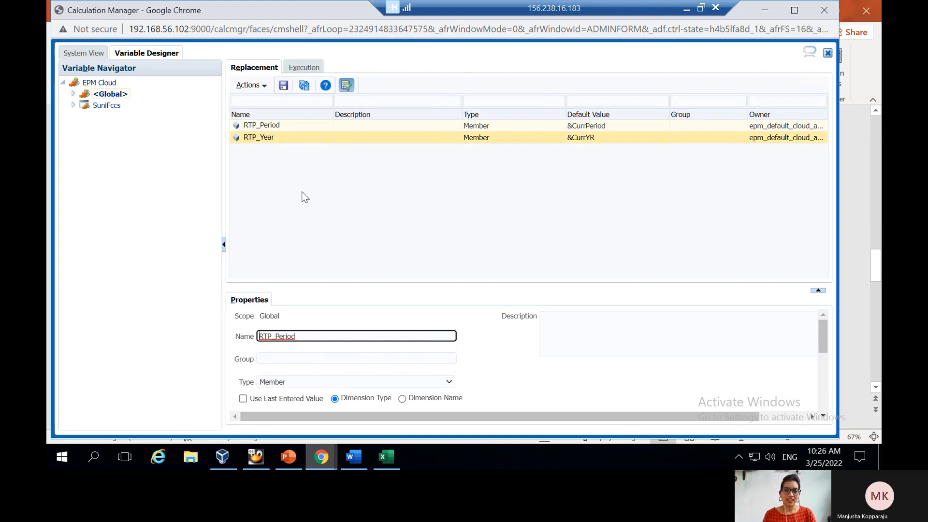
pyautogui.scroll(-2, 533, 381)
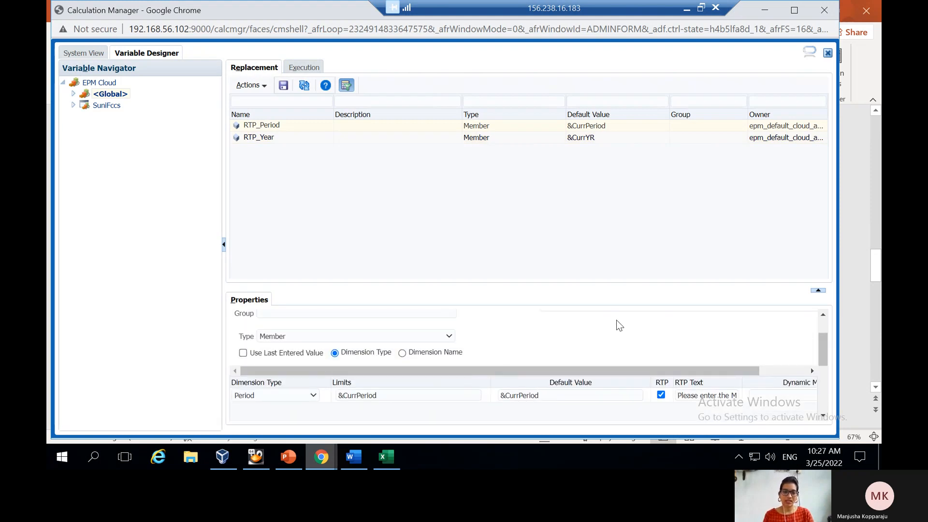
pyautogui.scroll(2, 616, 320)
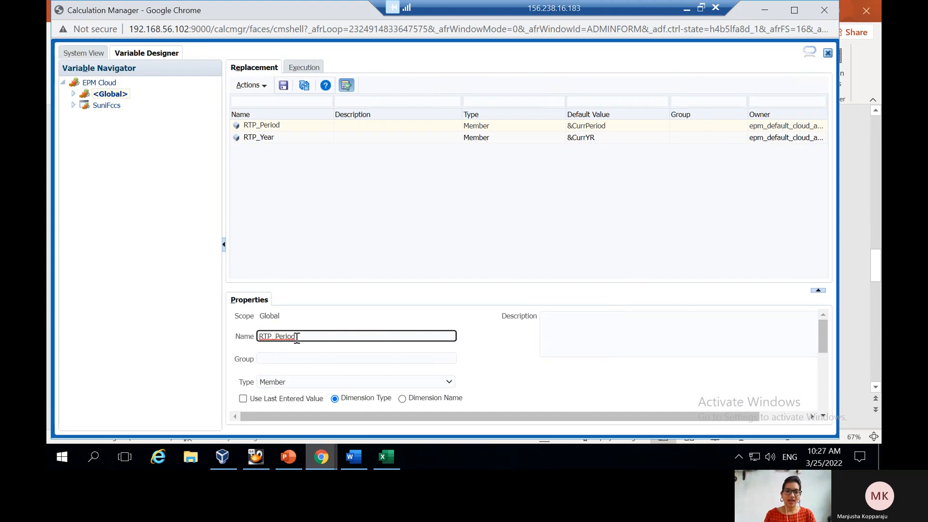
pyautogui.click(446, 383)
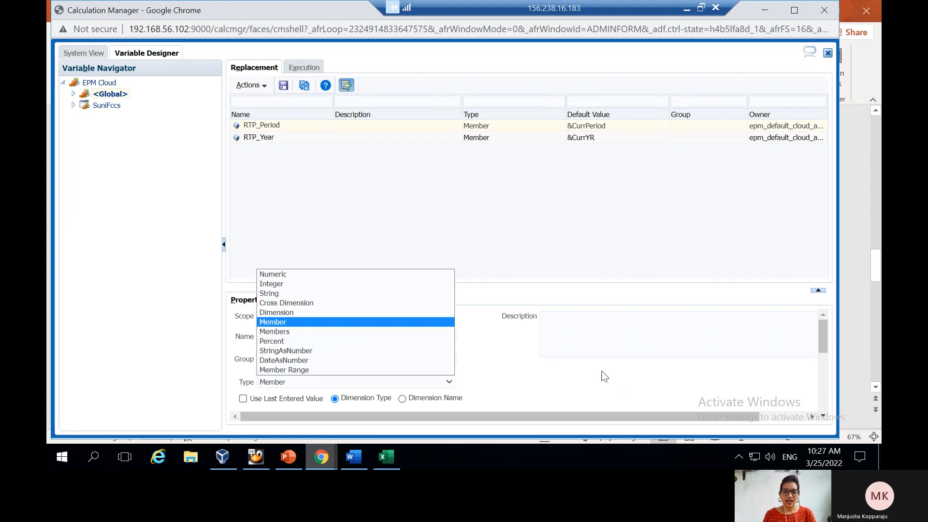
pyautogui.click(600, 373)
pyautogui.scroll(-2, 600, 373)
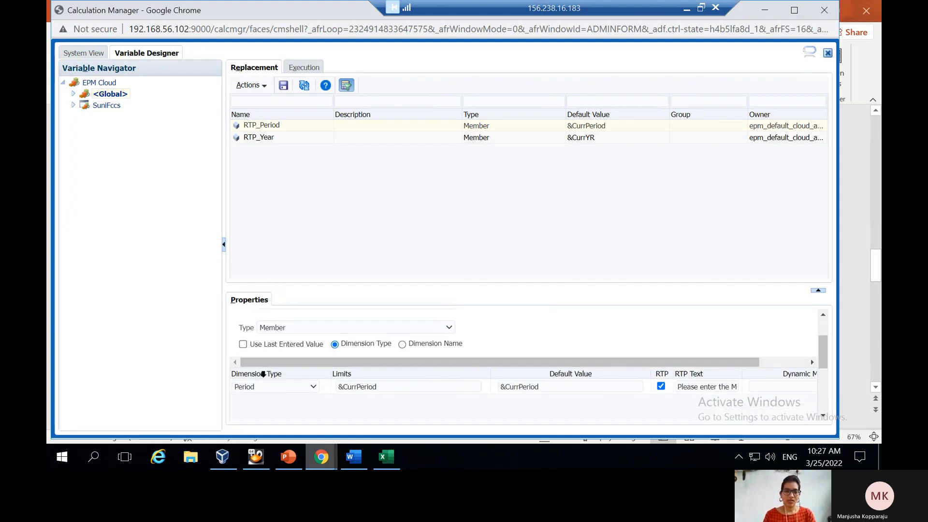
pyautogui.click(307, 391)
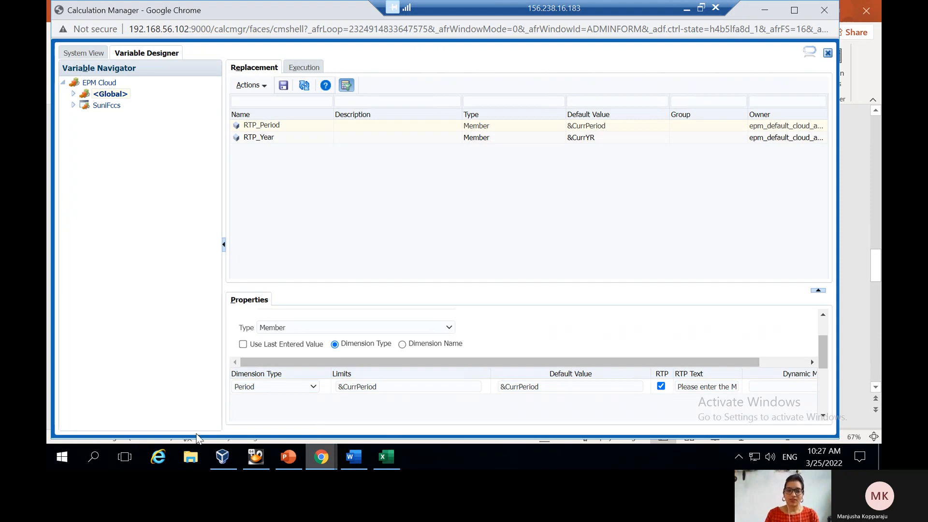
# Check the RTP requirement on the PowerPoint slide against the Limits setting of RTP_Period in Calculation Manager
pyautogui.click(287, 460)
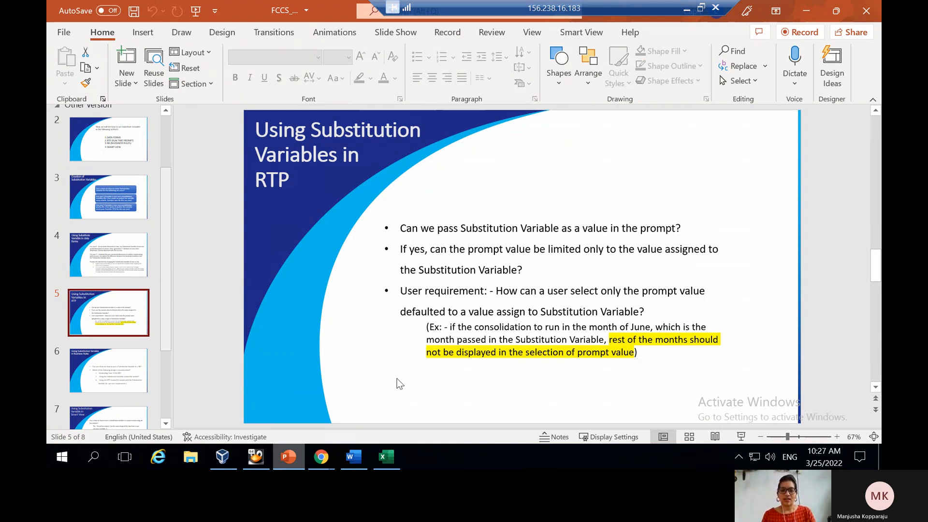
pyautogui.click(288, 457)
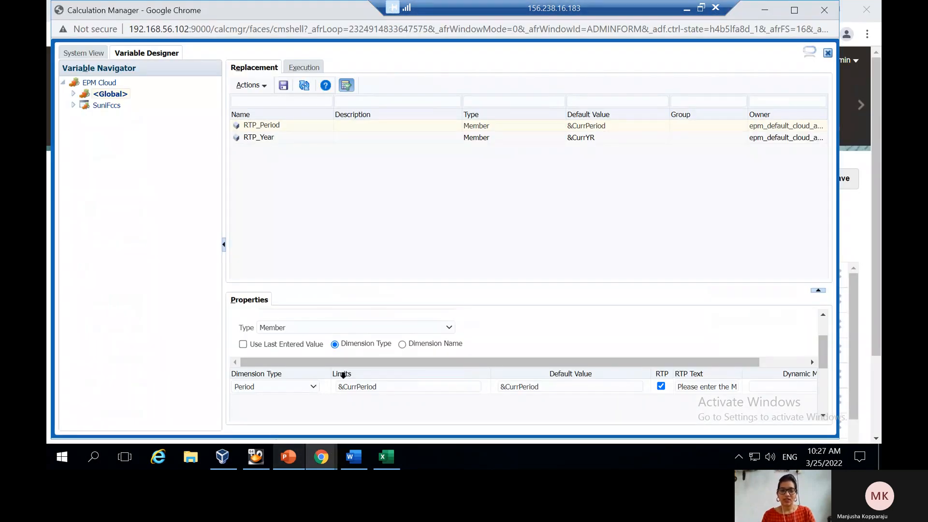
pyautogui.click(389, 387)
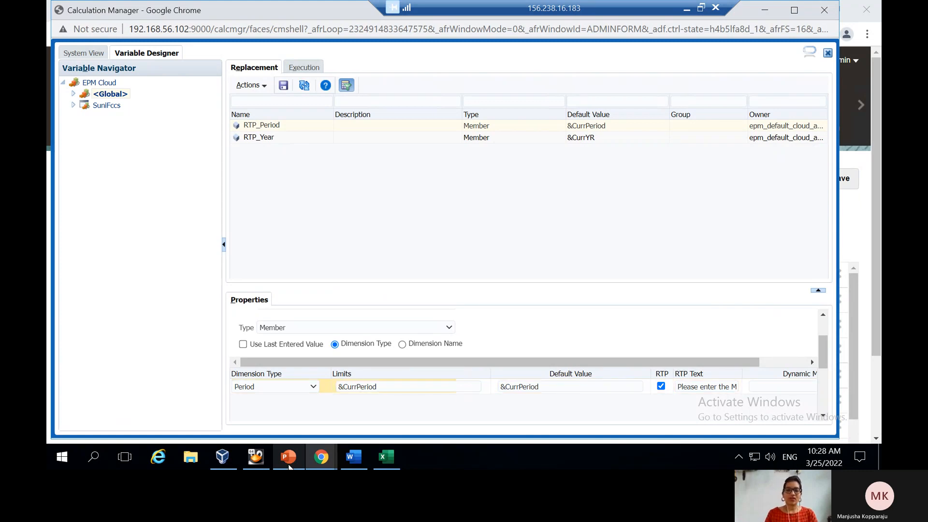
pyautogui.click(285, 466)
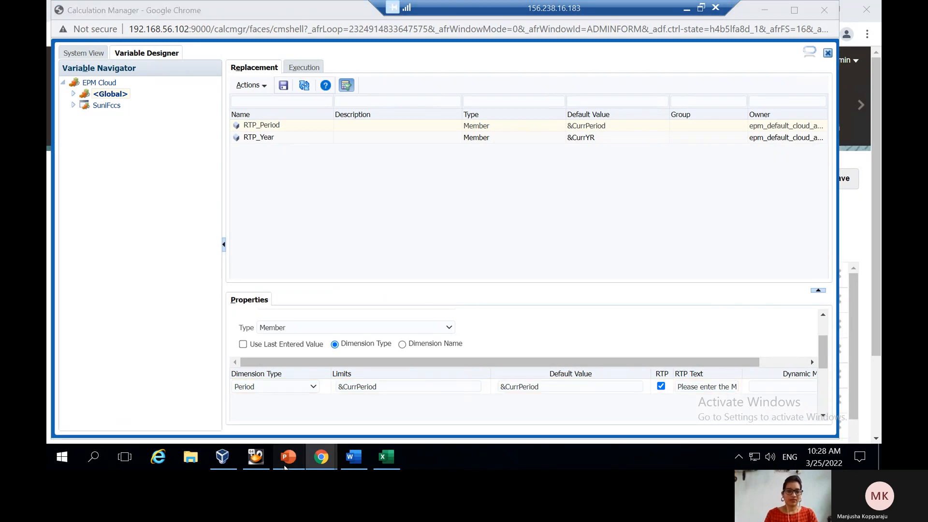
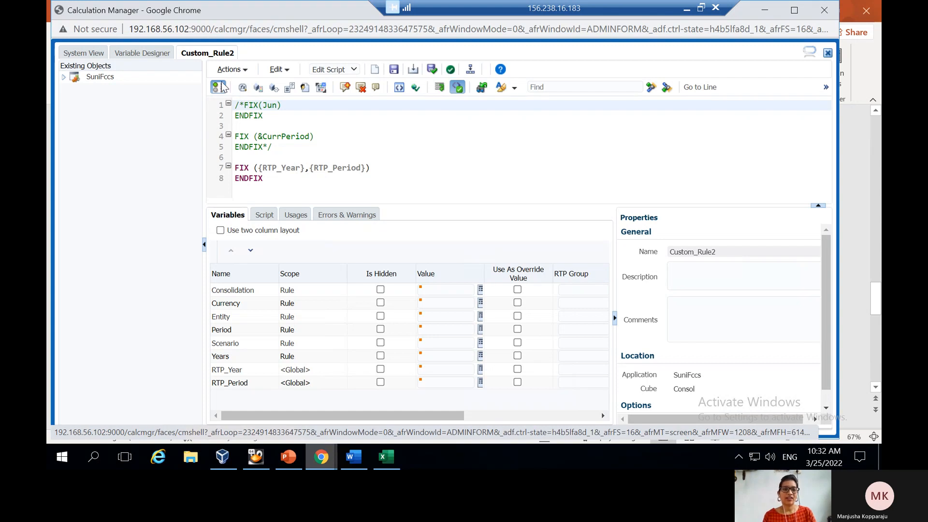
# Validate the Custom_Rule2 script, dismiss the validation message, and look at the deployment commands without deploying
pyautogui.click(244, 69)
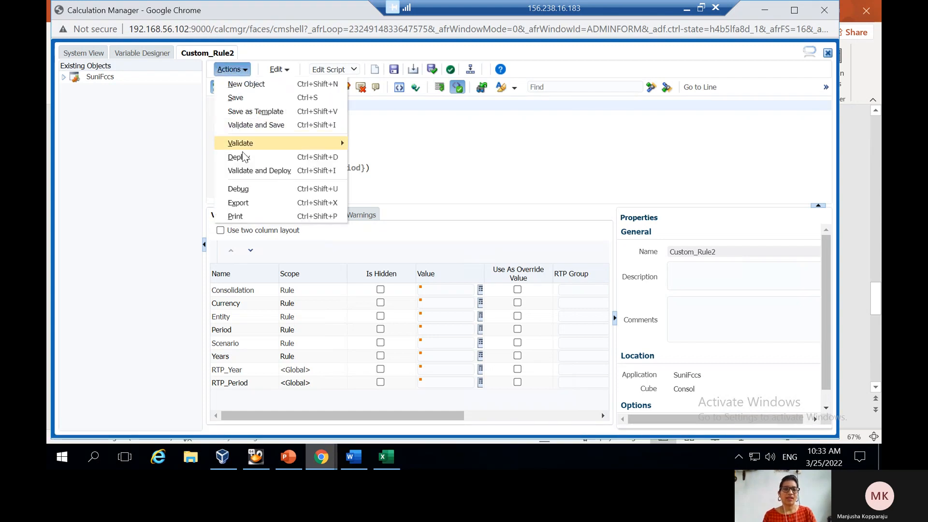
pyautogui.click(404, 117)
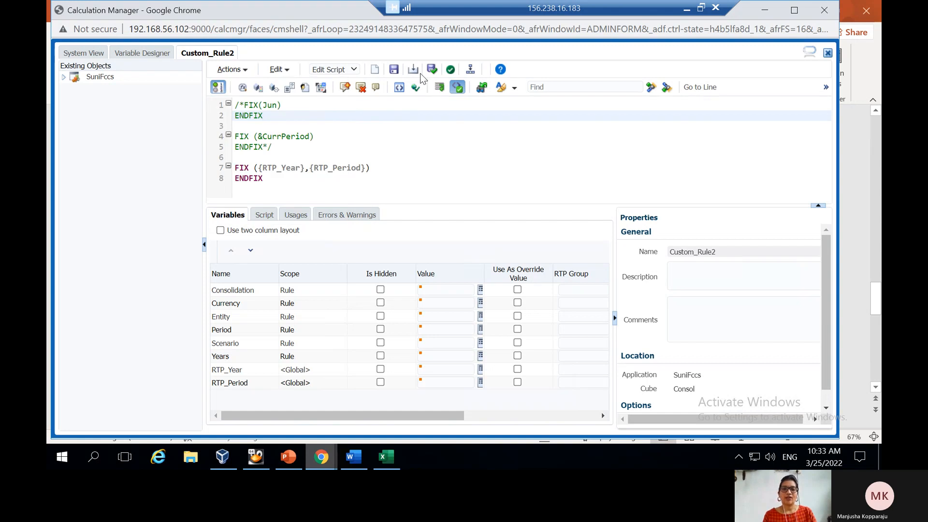
pyautogui.click(450, 71)
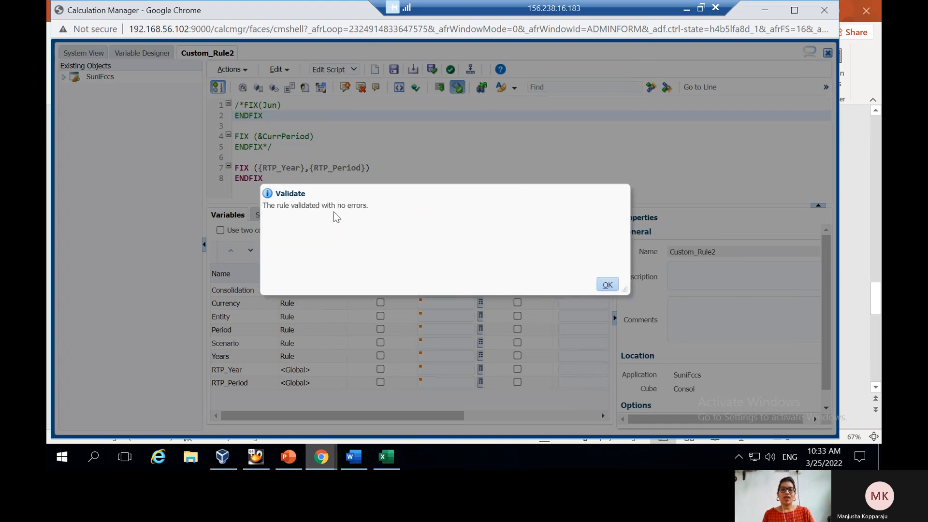
pyautogui.click(607, 284)
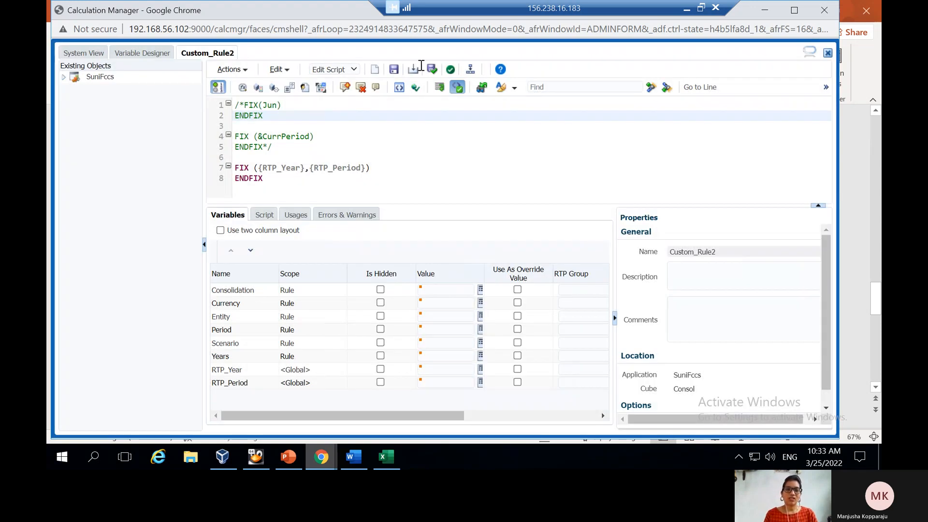
pyautogui.click(246, 71)
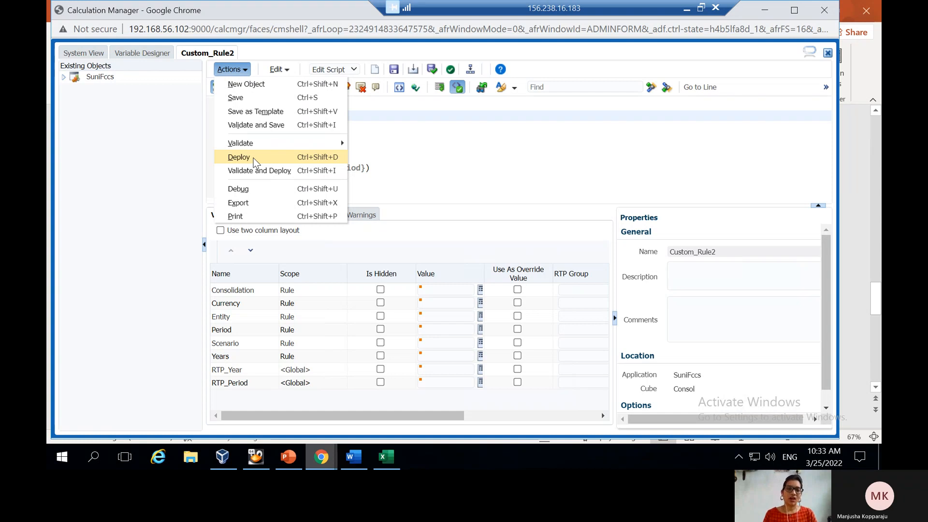
pyautogui.click(445, 150)
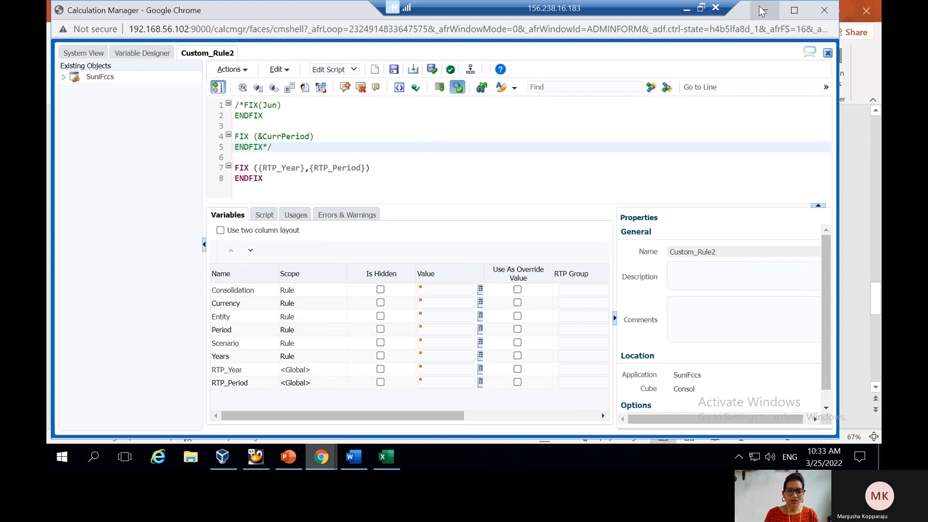
# Switch to the EPM Cloud window, open the Business Rules list, and open the runtime prompts of Custom_Rule2
pyautogui.click(762, 11)
pyautogui.moveTo(309, 449)
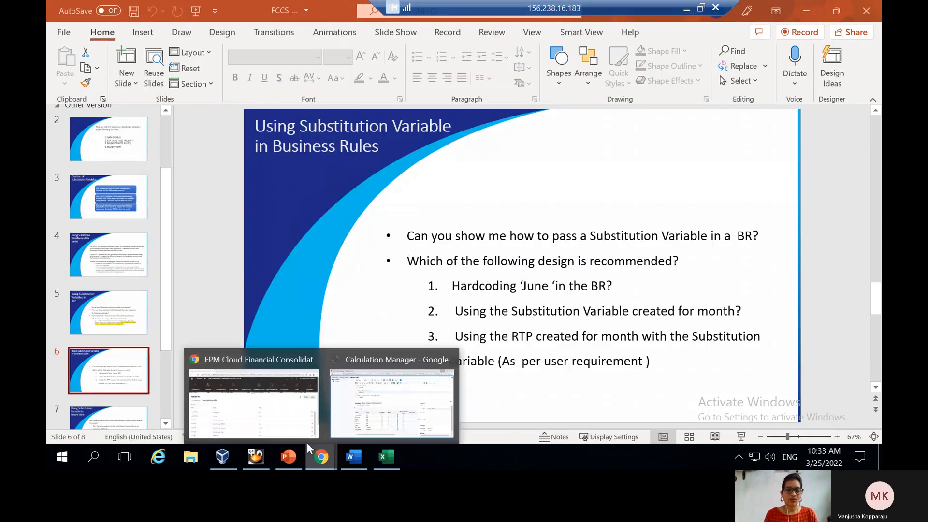
pyautogui.click(261, 382)
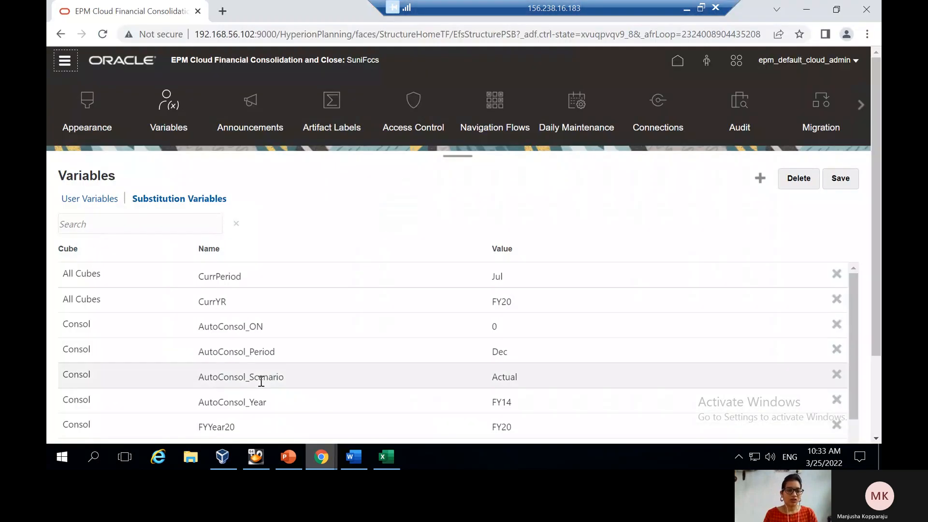
pyautogui.click(65, 68)
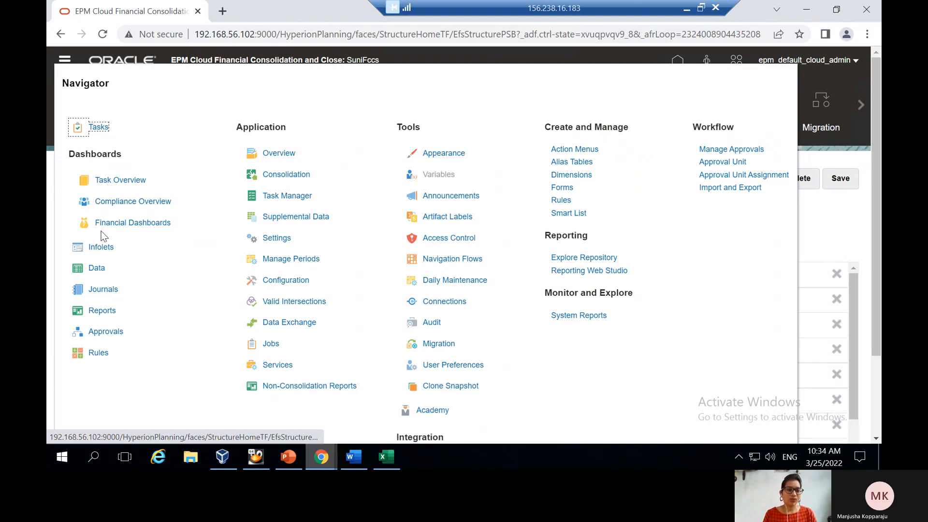
pyautogui.click(97, 354)
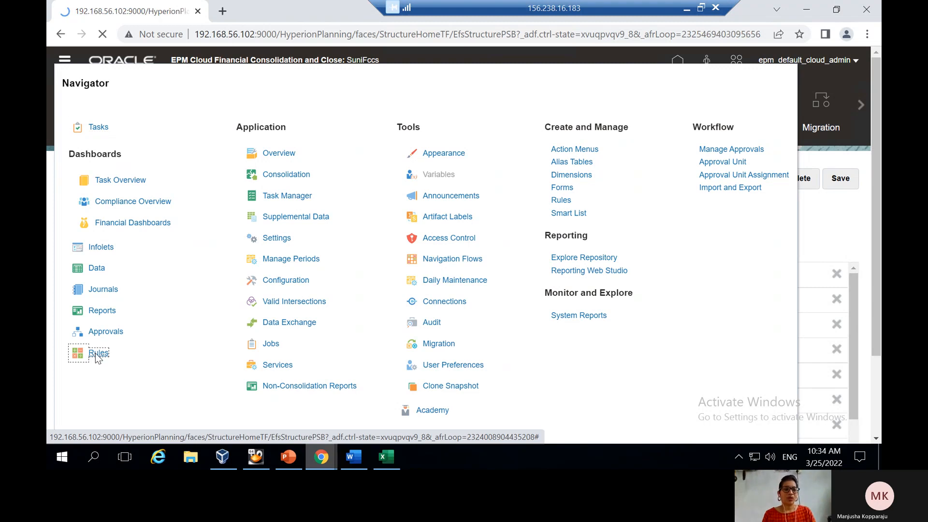
pyautogui.scroll(-1, 320, 344)
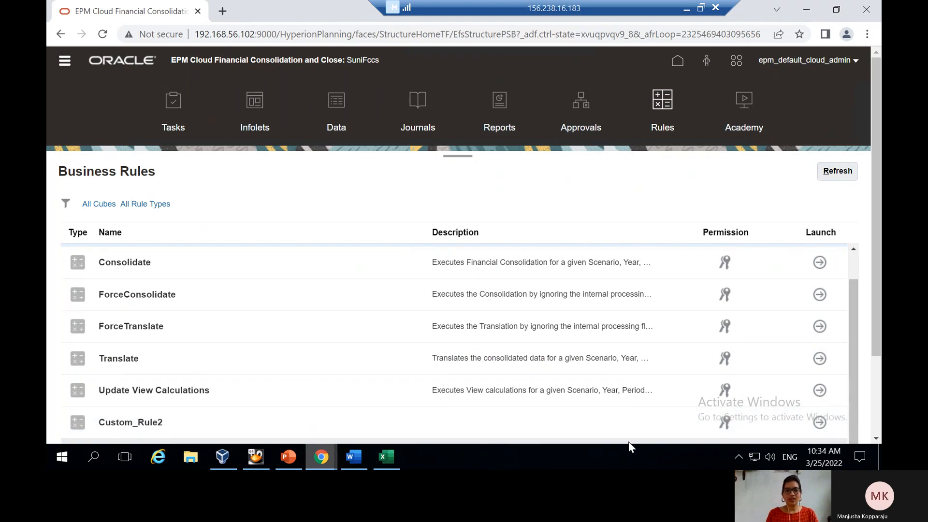
pyautogui.click(819, 423)
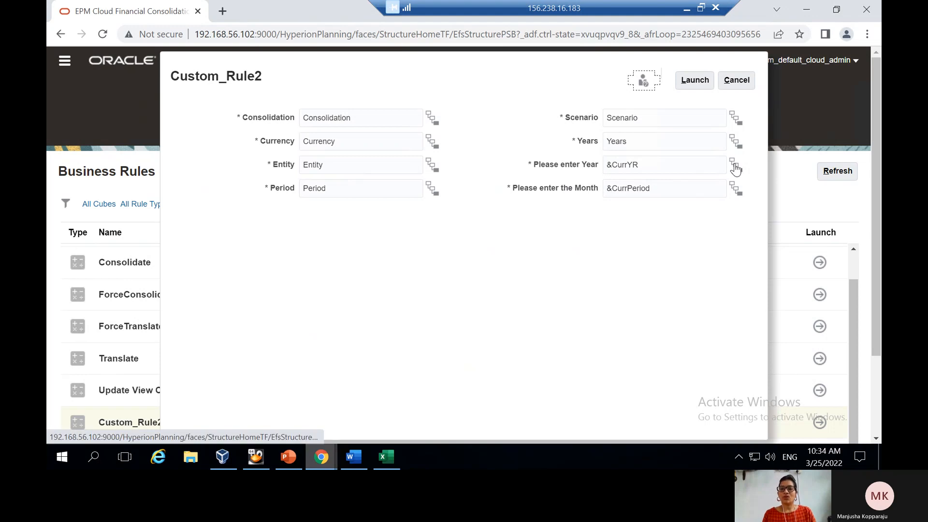
# Switch to PowerPoint to review the slide on using substitution variables in business rules
pyautogui.moveTo(283, 460)
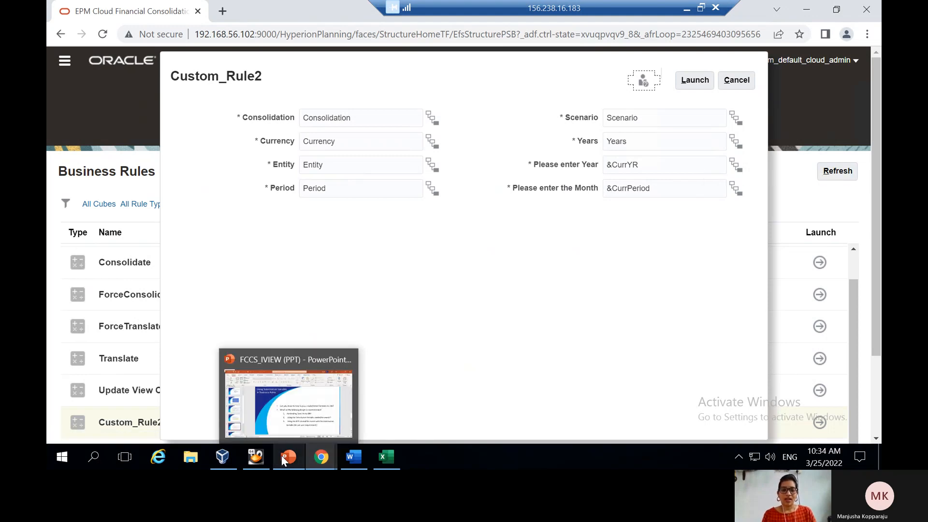
pyautogui.click(281, 455)
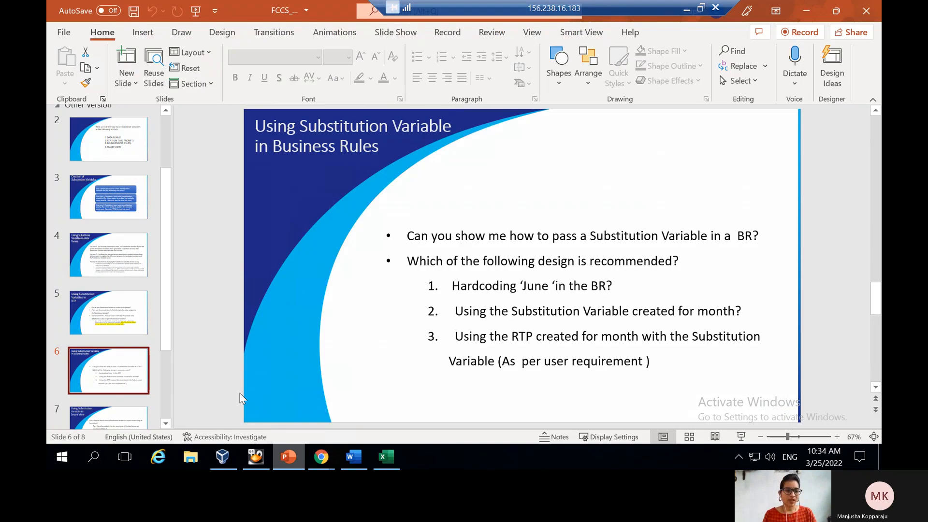
# Review the RTP slide, switch to the EPM Cloud window, and inspect the member choices for the year prompt of Custom_Rule2 without changing it
pyautogui.click(112, 315)
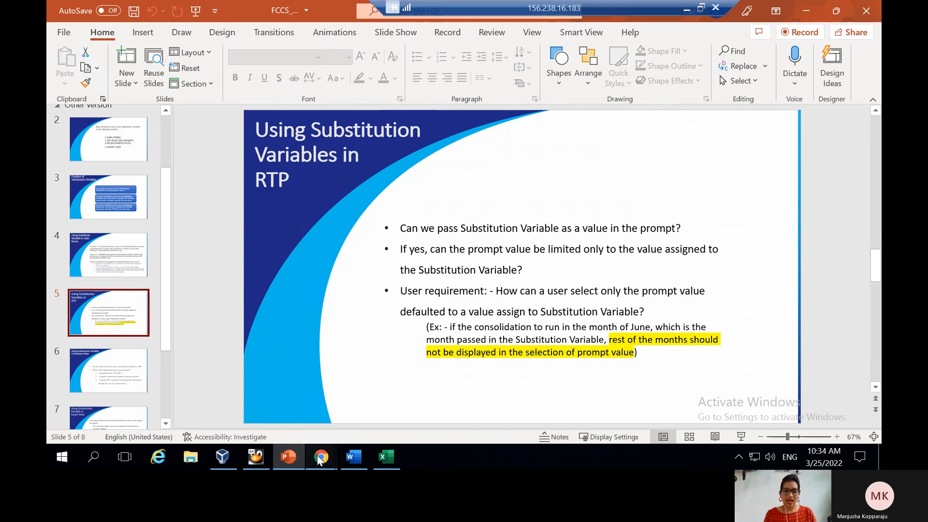
pyautogui.moveTo(320, 458)
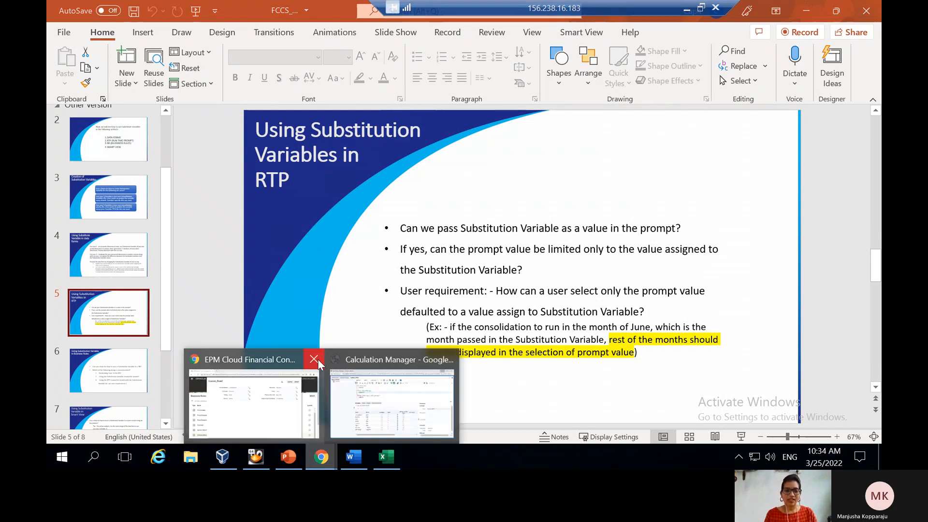
pyautogui.click(267, 399)
pyautogui.click(736, 164)
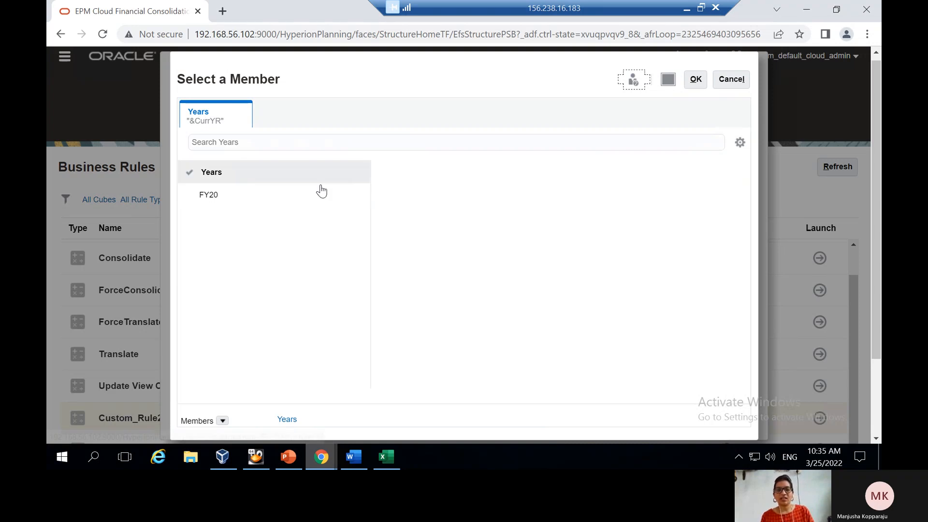
pyautogui.click(731, 79)
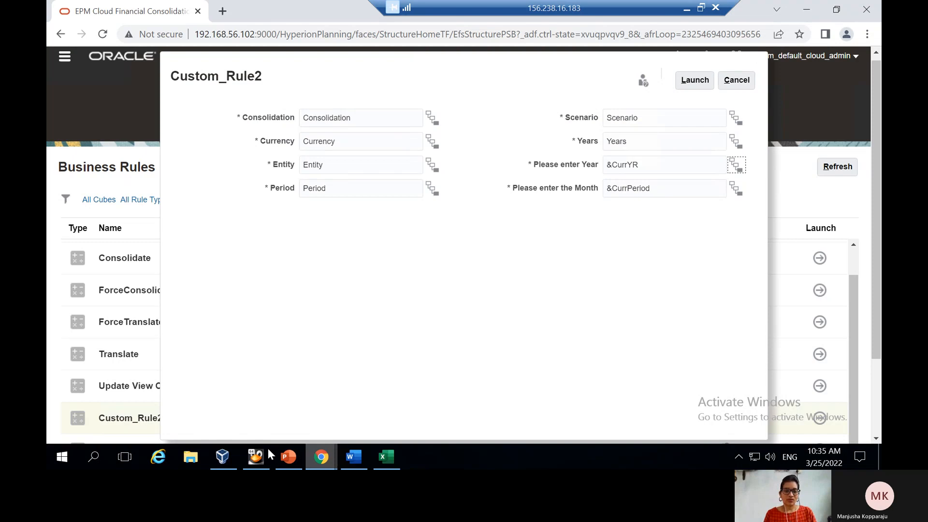
# Switch to PowerPoint and review the slides on using substitution variables in business rules and in Smart View
pyautogui.moveTo(292, 456)
pyautogui.click(292, 457)
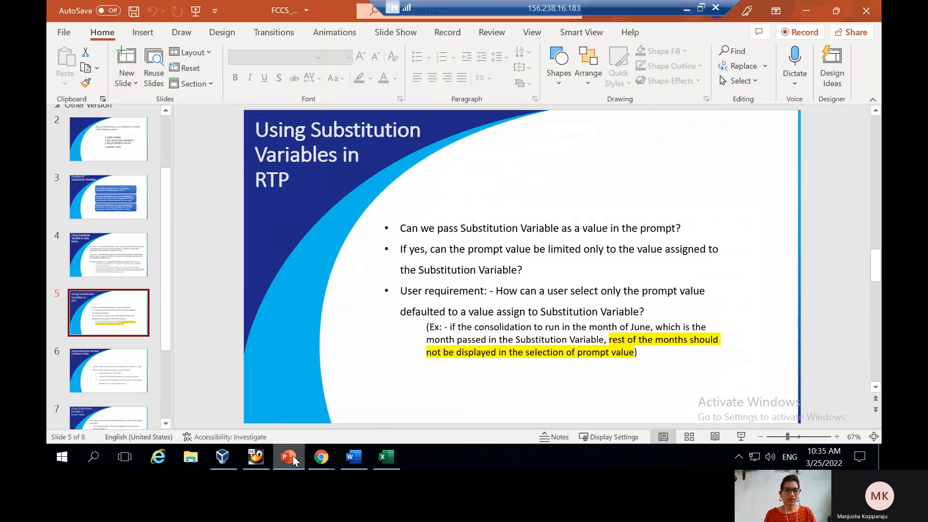
pyautogui.press('Down')
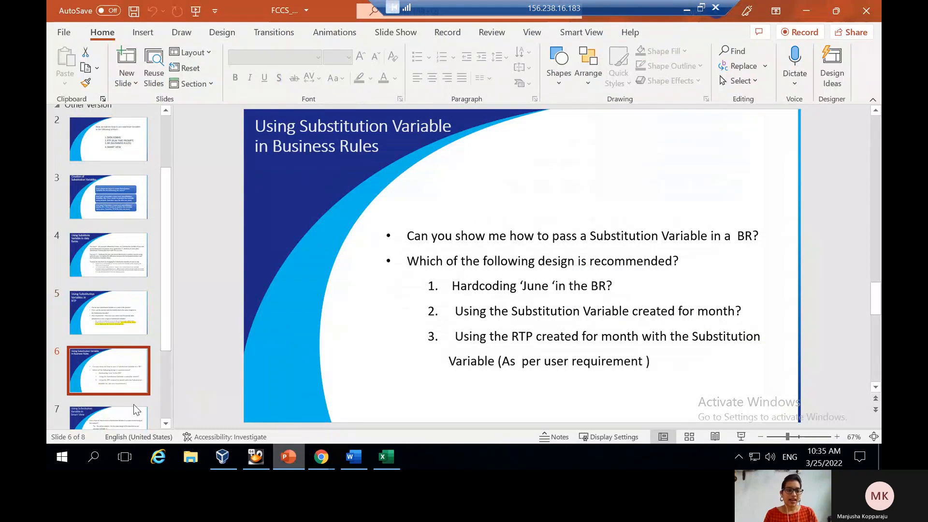
pyautogui.click(122, 412)
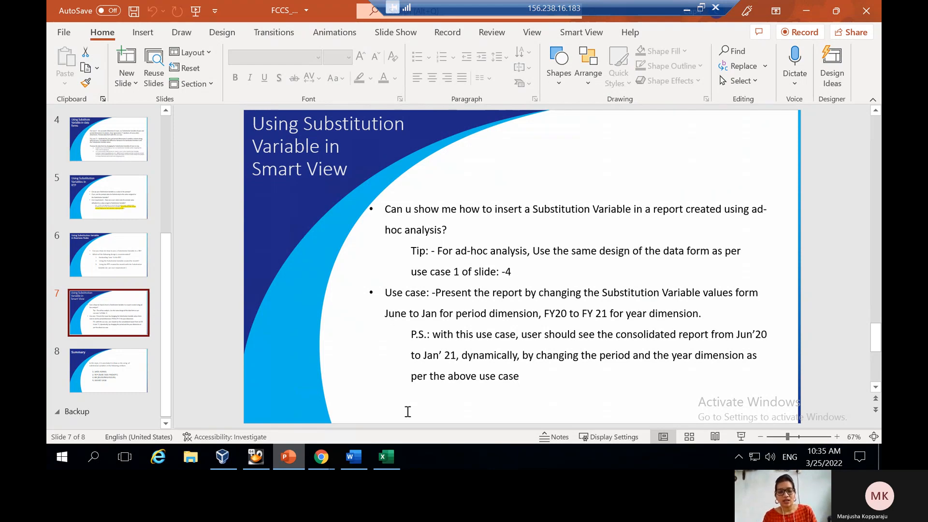
pyautogui.click(388, 459)
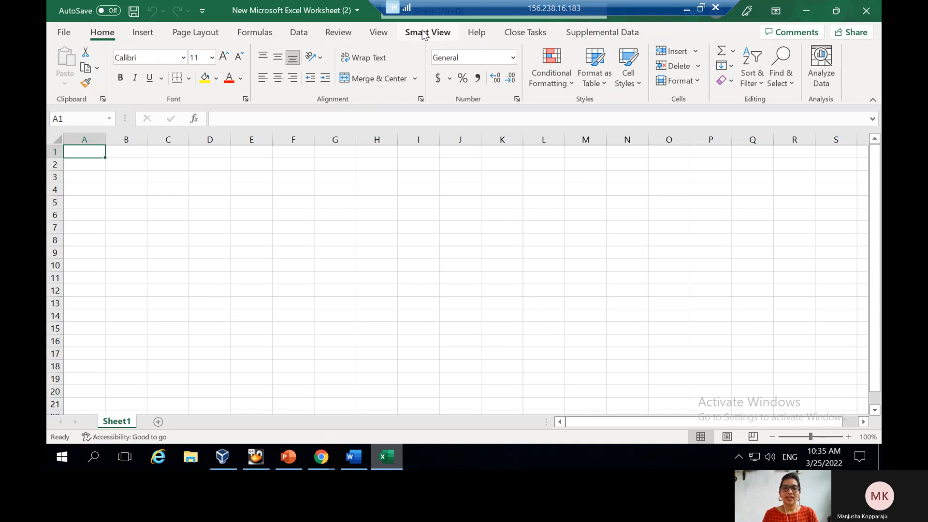
pyautogui.click(424, 33)
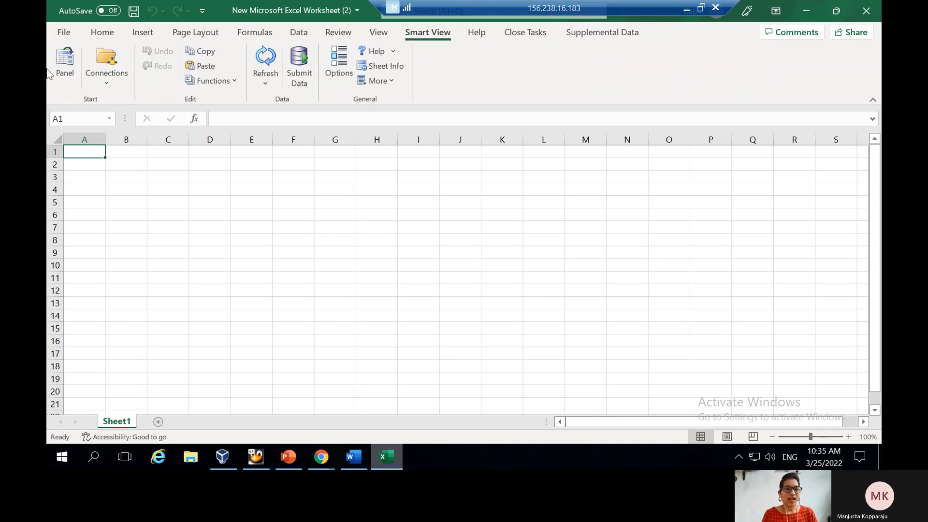
pyautogui.click(64, 63)
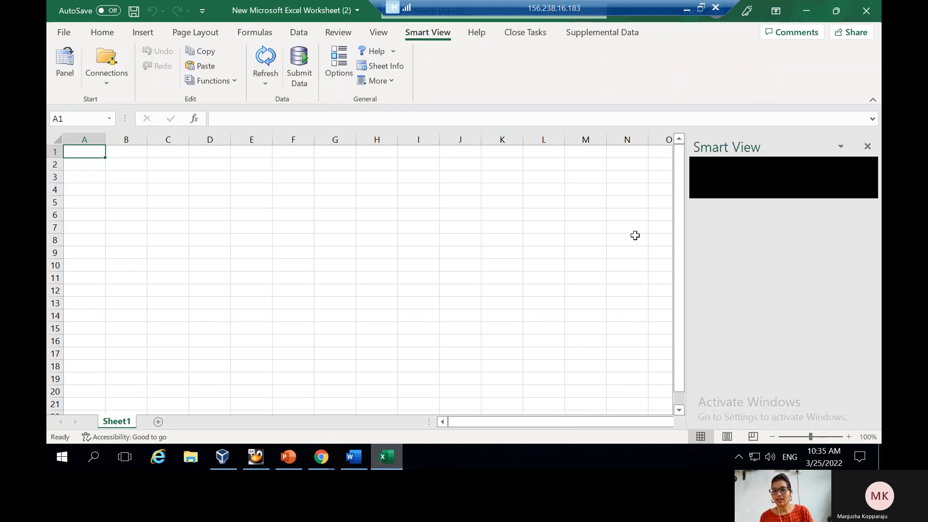
pyautogui.click(750, 229)
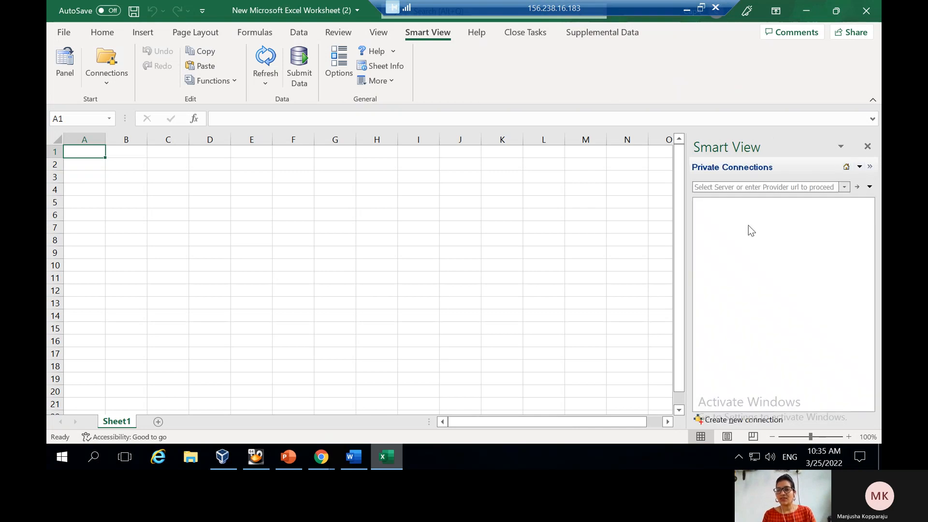
pyautogui.click(845, 187)
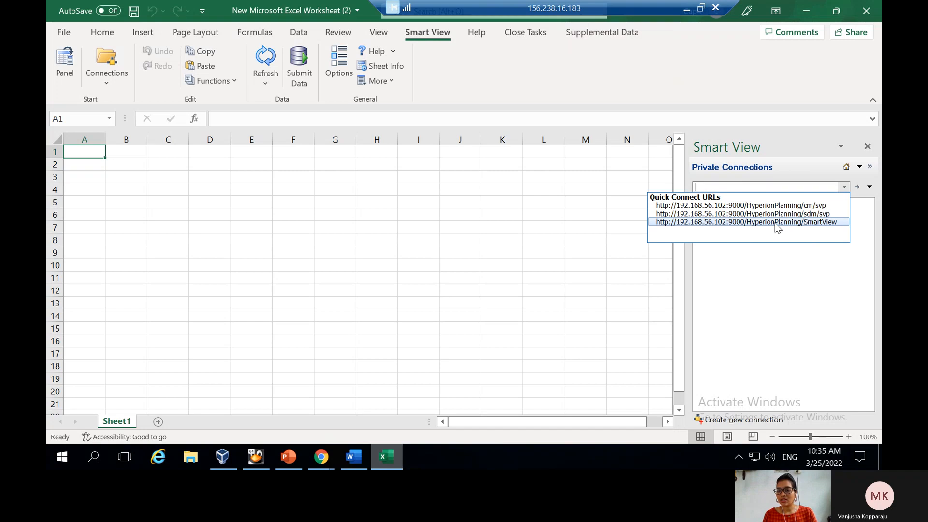
pyautogui.click(777, 222)
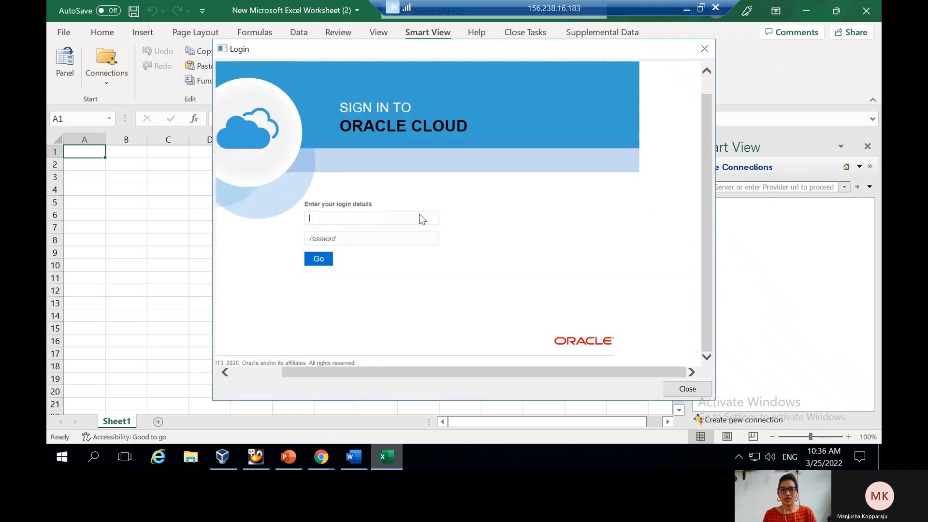
# Copy the Oracle FCCS login ID from the sticky note on the local desktop and return to the remote session
pyautogui.click(686, 8)
pyautogui.click(337, 455)
pyautogui.click(285, 324)
pyautogui.scroll(-3, 795, 198)
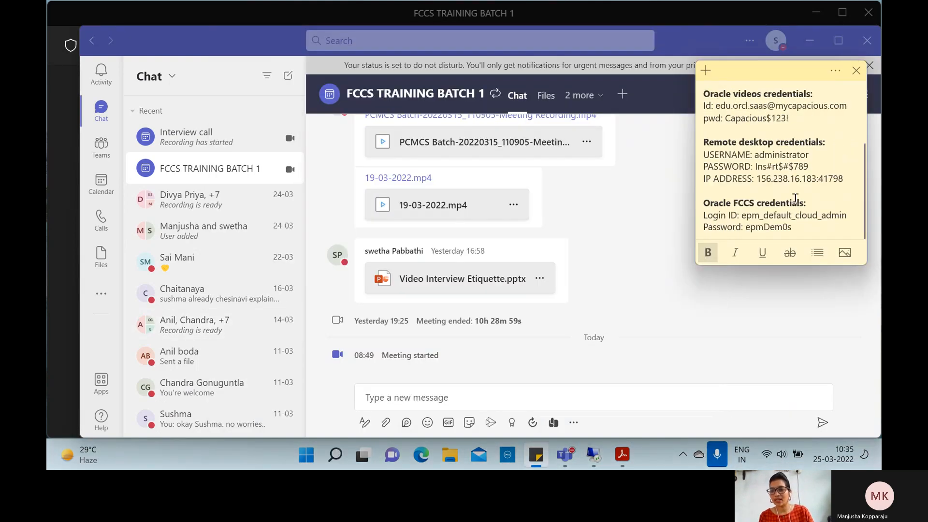
pyautogui.moveTo(742, 216); pyautogui.dragTo(849, 214)
pyautogui.hotkey('ctrl', 'c')
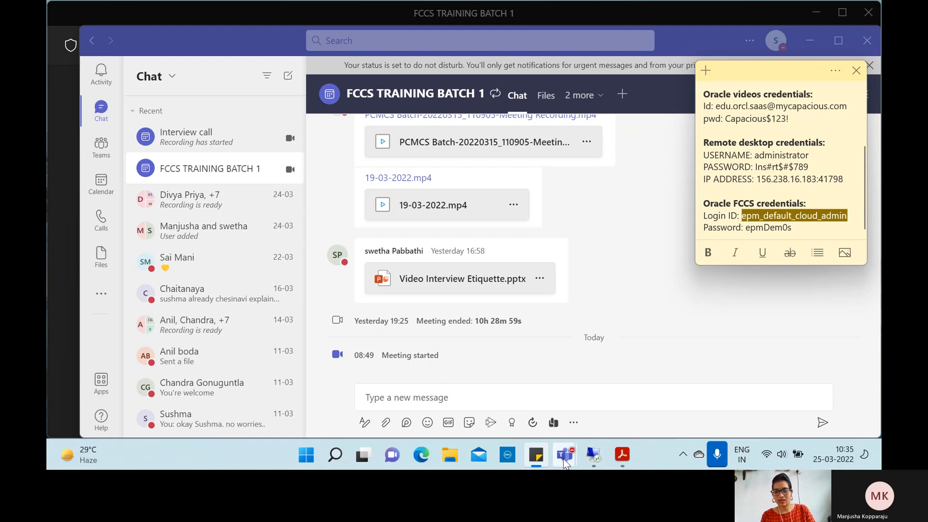
pyautogui.click(593, 456)
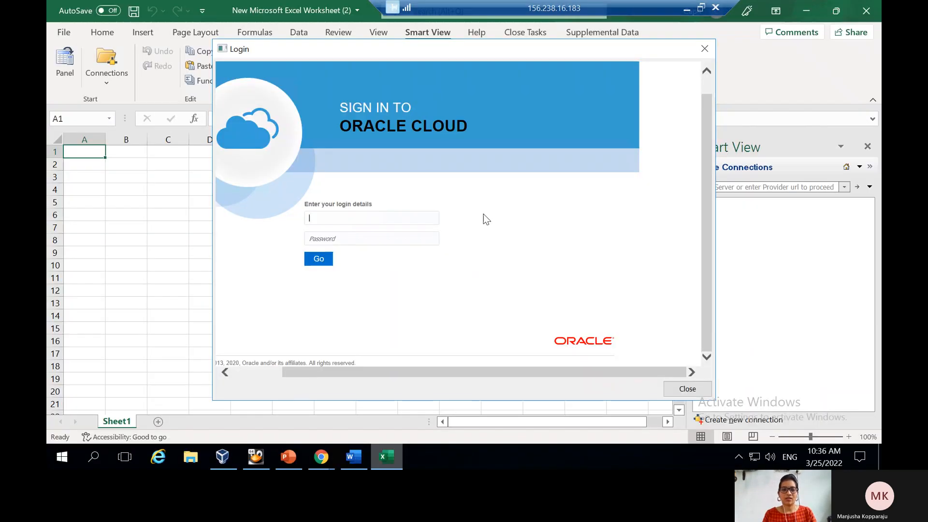
# Sign in to Oracle Cloud with the copied login ID and the account password
pyautogui.hotkey('ctrl', 'v')
pyautogui.click(321, 239)
pyautogui.write('•••••••')
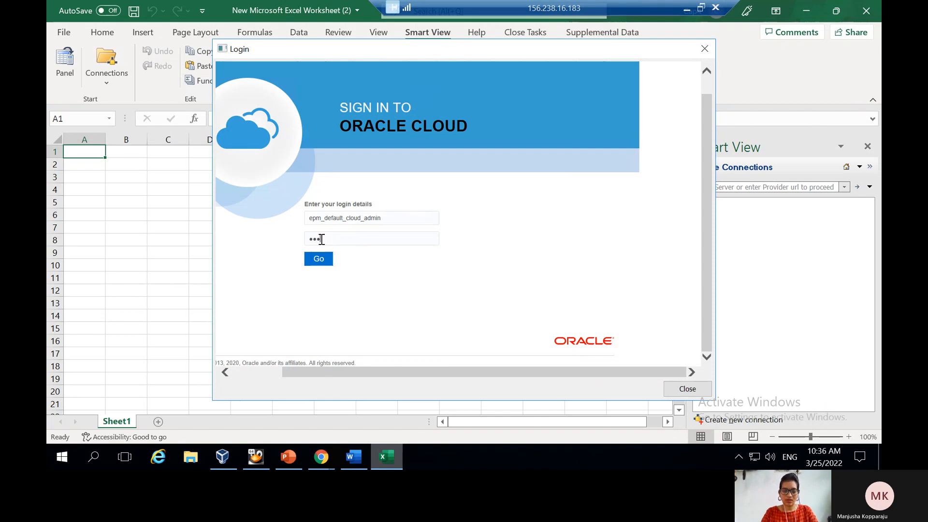
pyautogui.write('••')
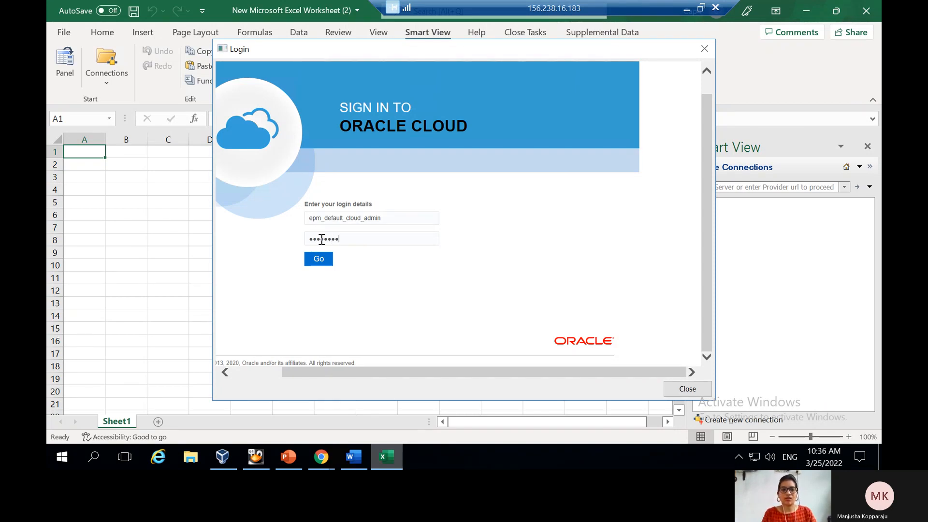
pyautogui.click(318, 260)
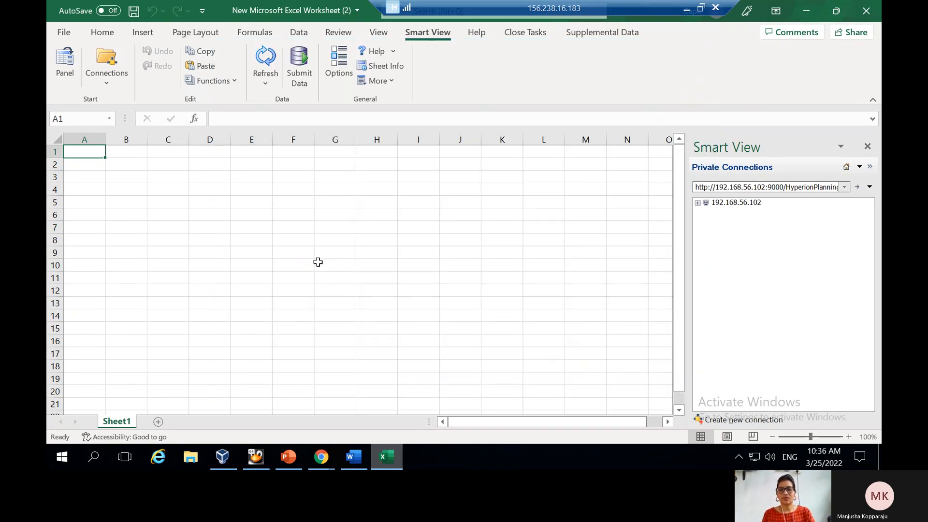
# Open Form for SubVar from the Data Forms folder of the SuniFccs library for ad hoc analysis
pyautogui.click(699, 203)
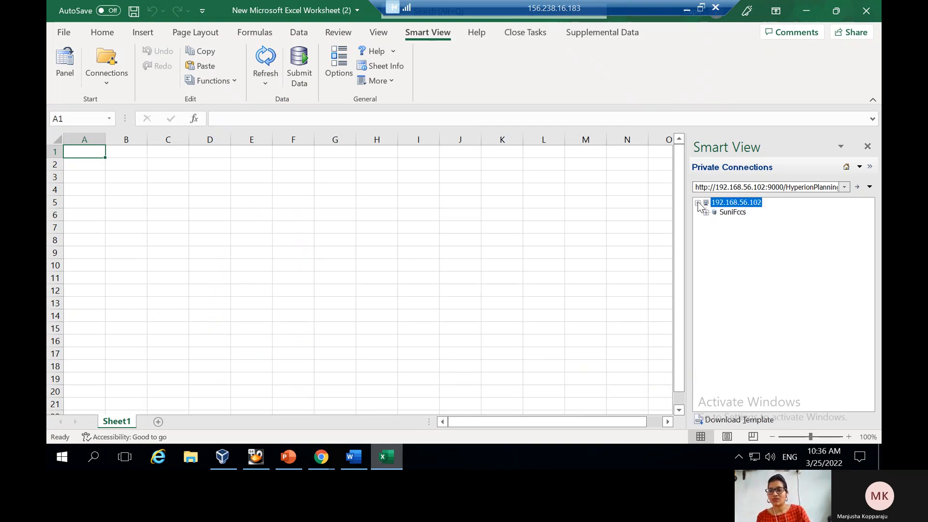
pyautogui.click(705, 212)
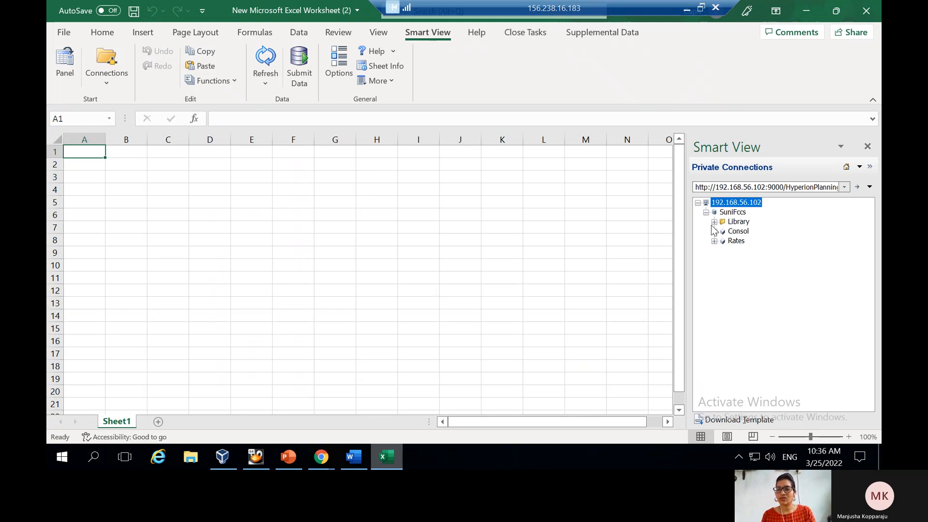
pyautogui.click(714, 222)
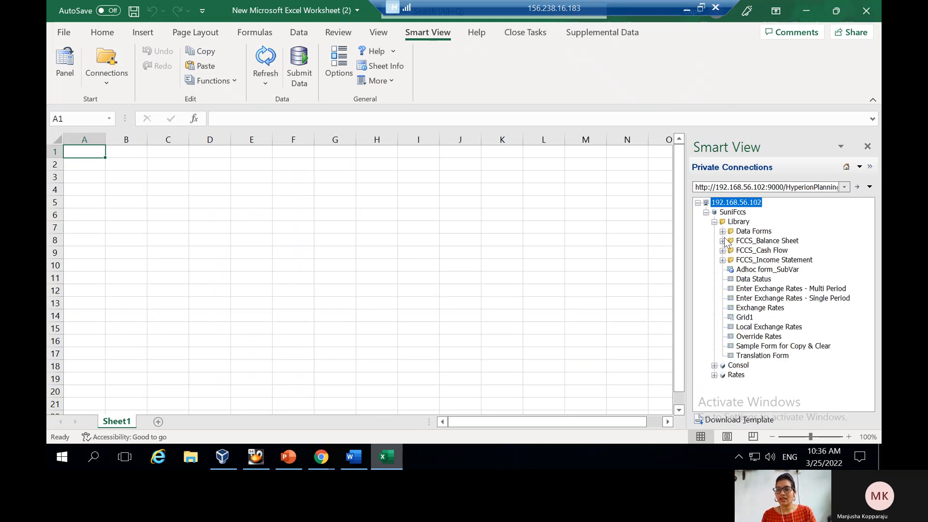
pyautogui.click(723, 232)
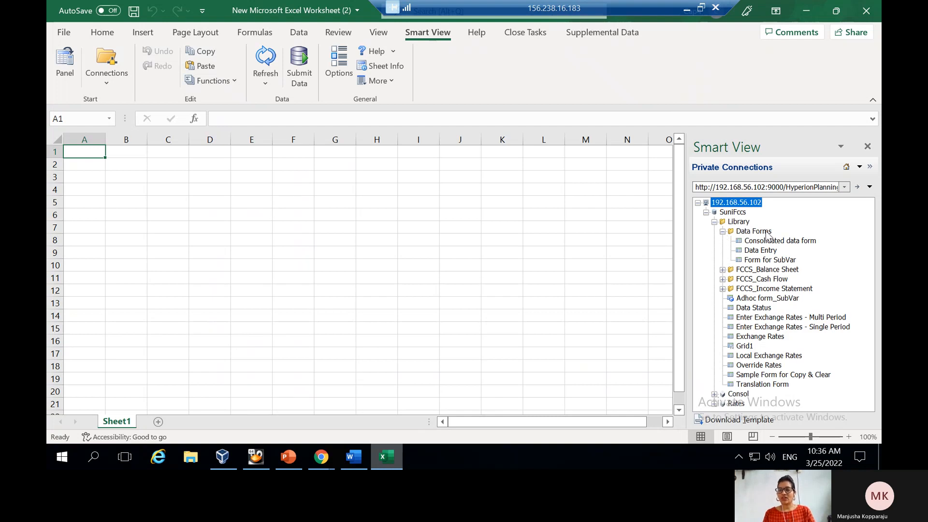
pyautogui.click(755, 262)
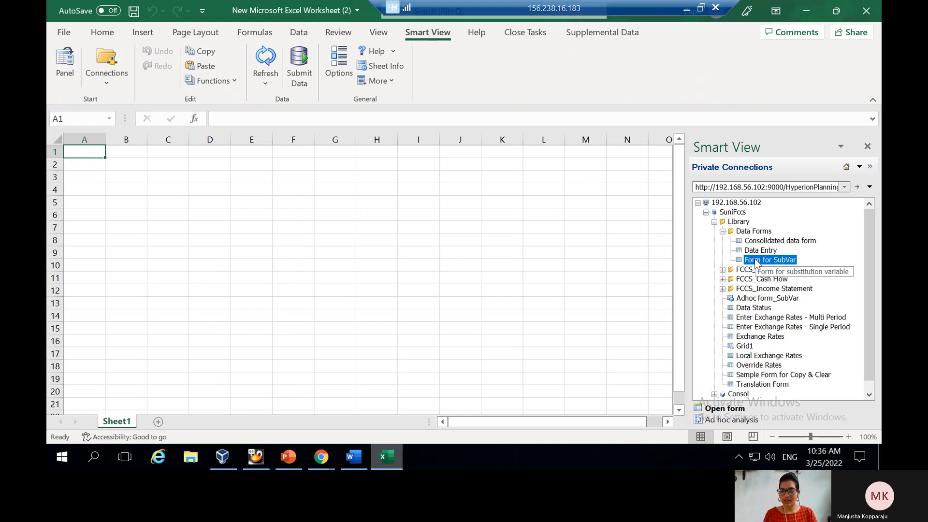
pyautogui.click(724, 420)
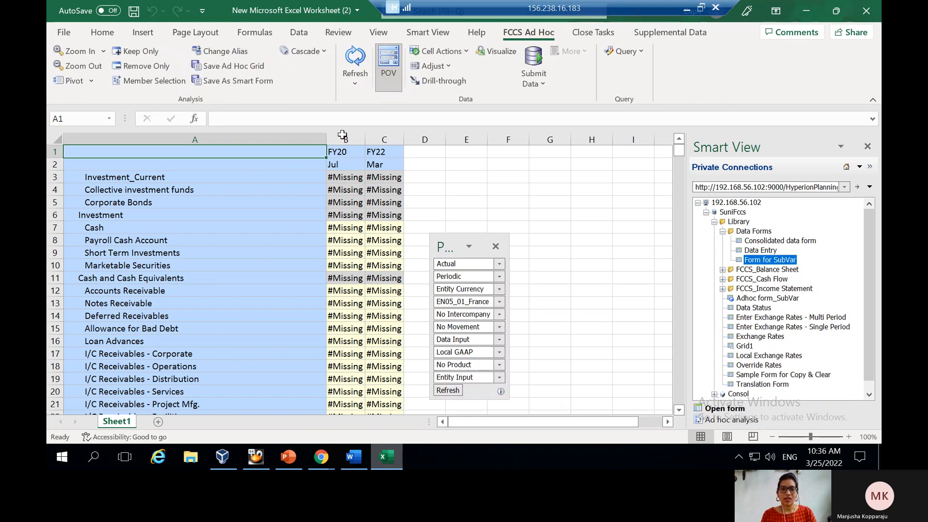
# Check the Smart View slide in PowerPoint, return to Excel, and begin an entry with & in cell D1
pyautogui.click(290, 457)
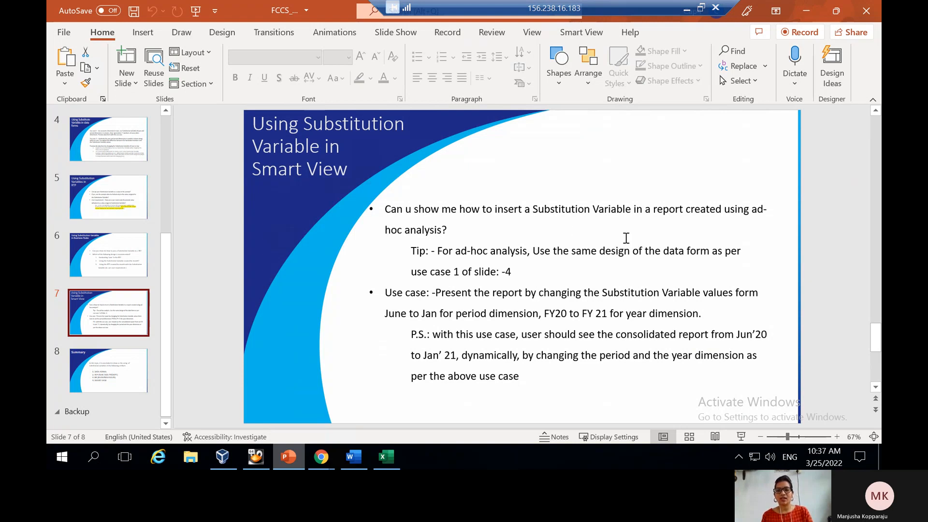
pyautogui.click(292, 457)
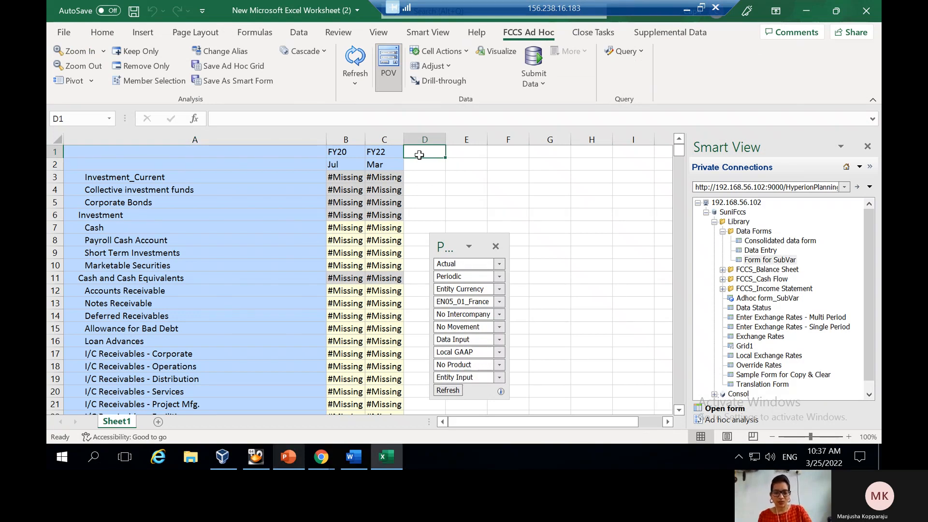
pyautogui.write('&')
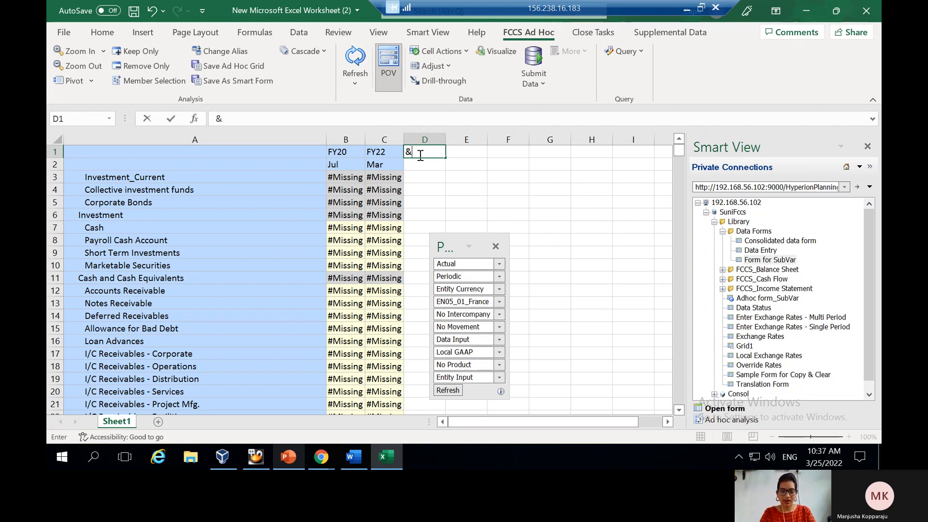
# Switch to EPM Cloud, close the Custom_Rule2 prompts, and look up CurrPeriod and CurrYR in the list of substitution variables
pyautogui.click(321, 458)
pyautogui.click(321, 462)
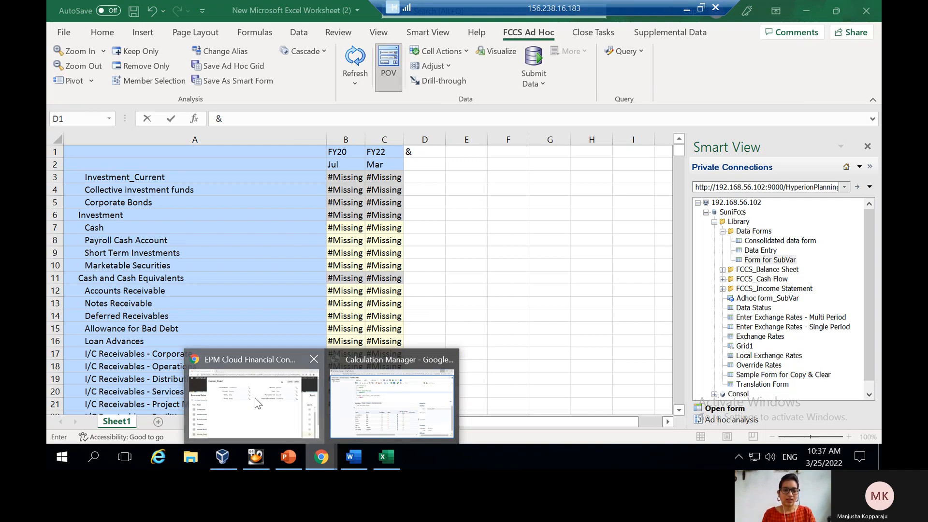
pyautogui.click(258, 404)
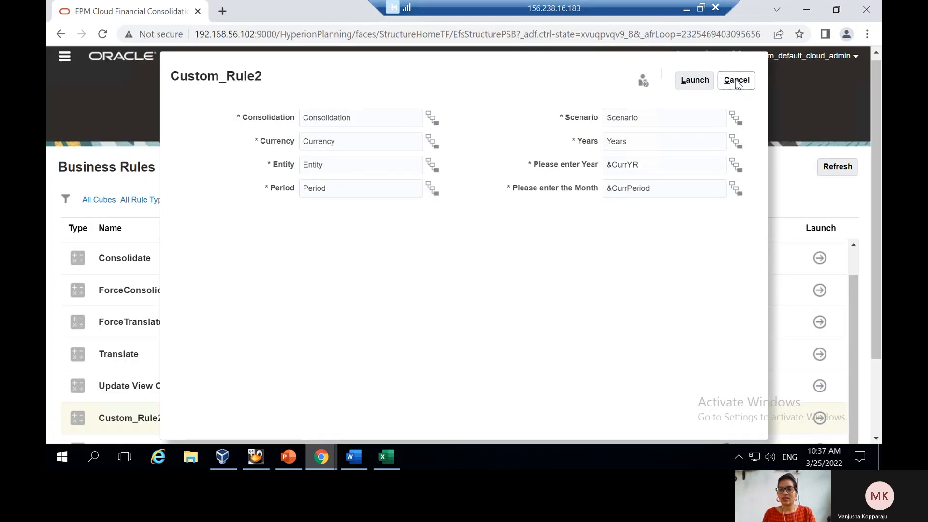
pyautogui.click(736, 81)
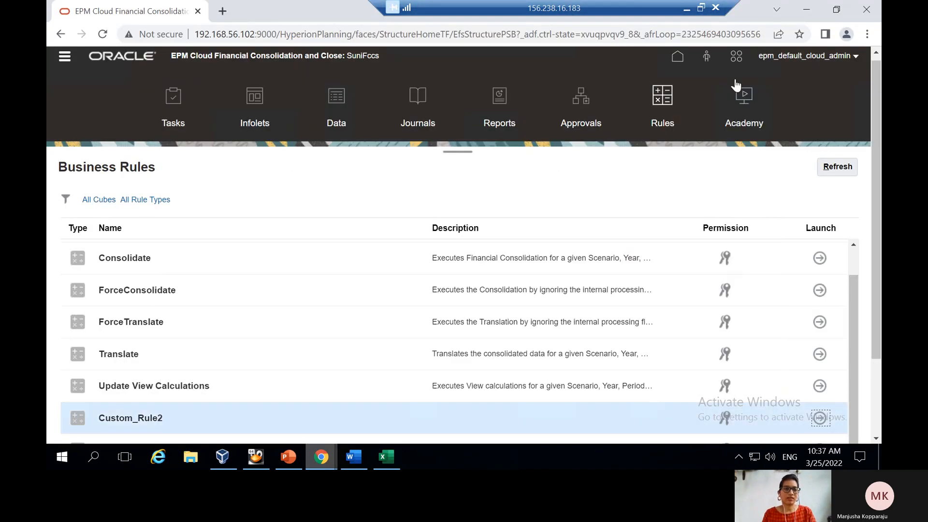
pyautogui.click(66, 58)
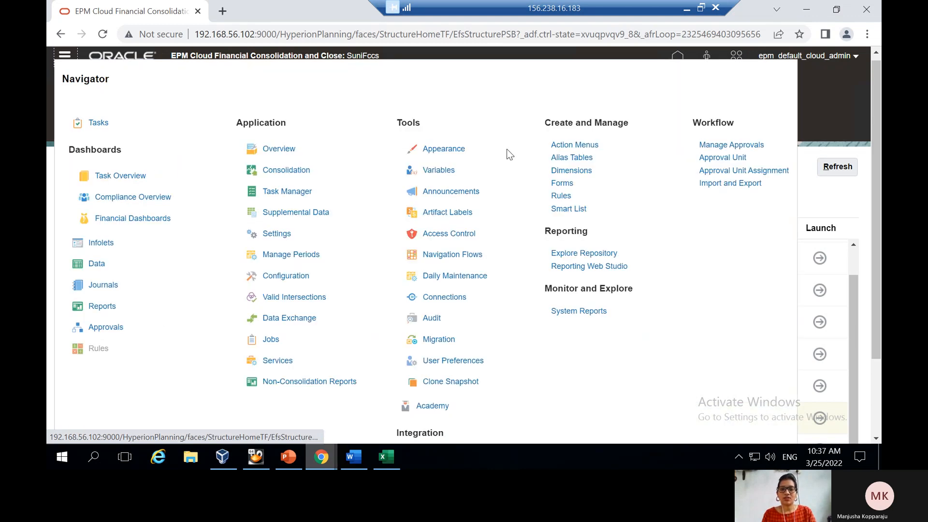
pyautogui.click(438, 171)
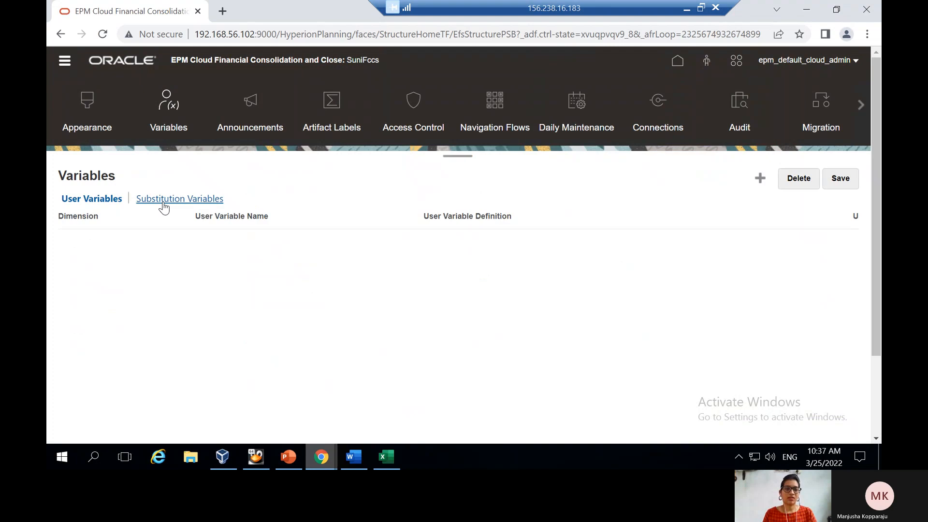
pyautogui.click(164, 204)
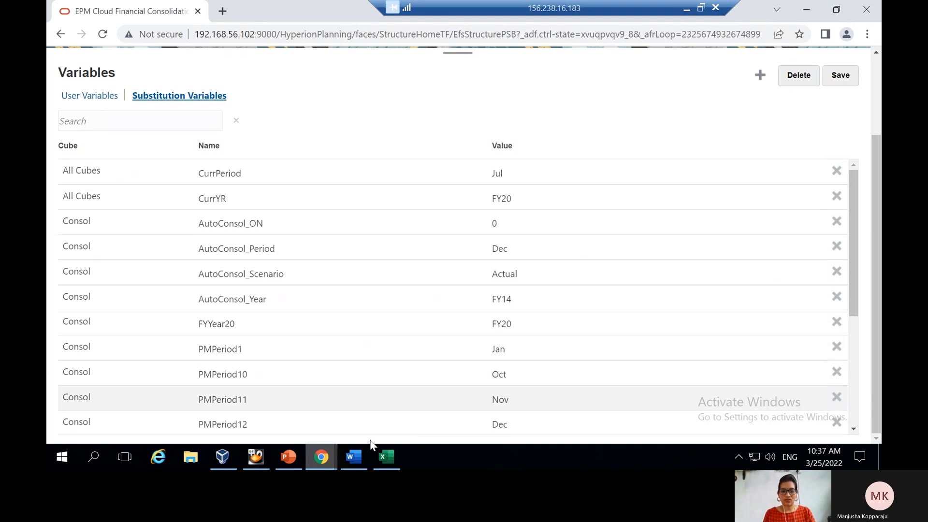
pyautogui.moveTo(385, 456)
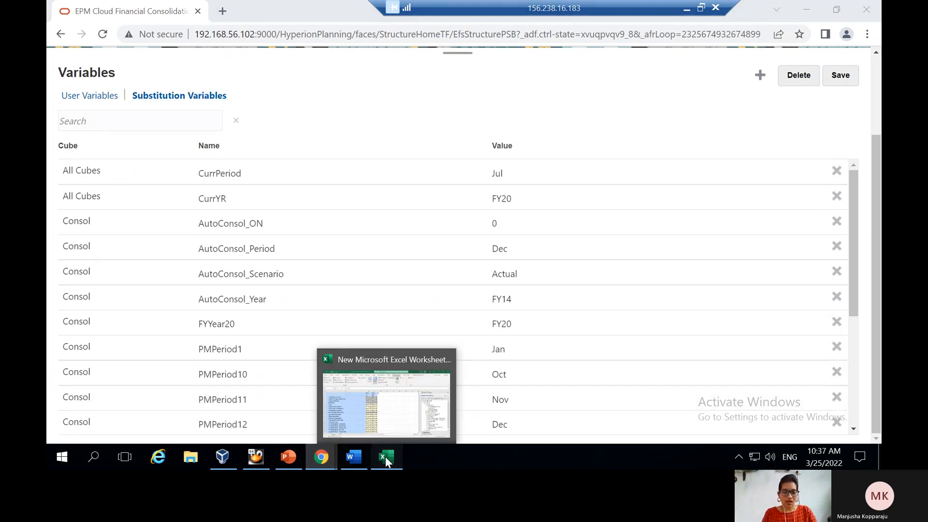
# Return to Excel, enter &CurrYR in cell D1 and &CurrPeriod in cell D2, and refresh the ad hoc grid
pyautogui.click(384, 456)
pyautogui.write('&CurrYR')
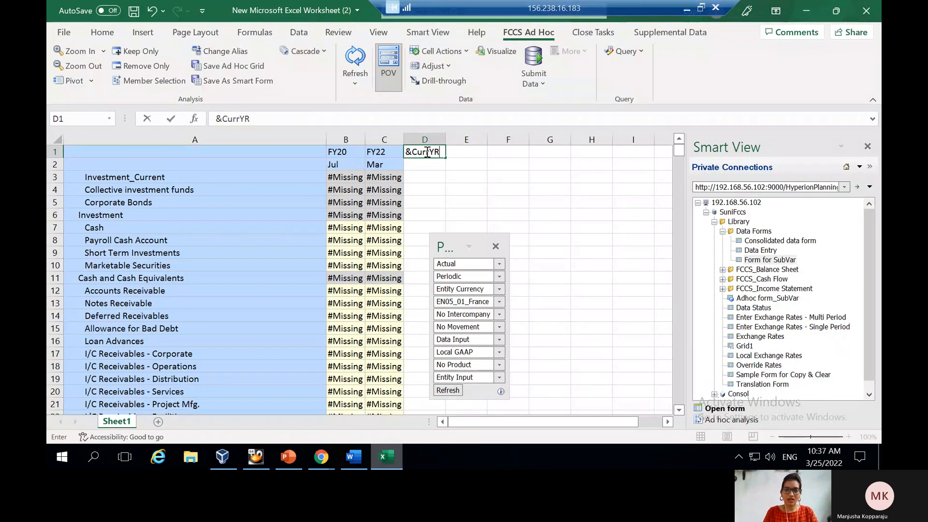
pyautogui.press('Return')
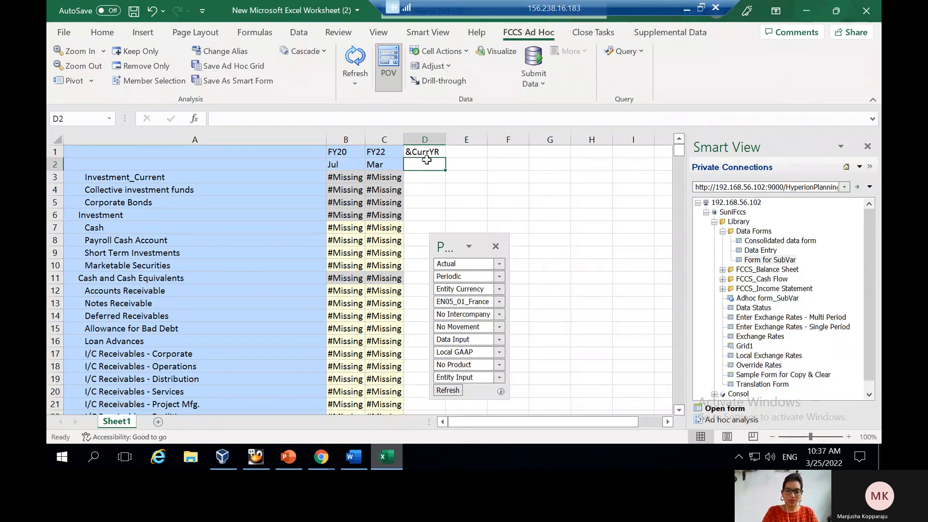
pyautogui.write('&Cur')
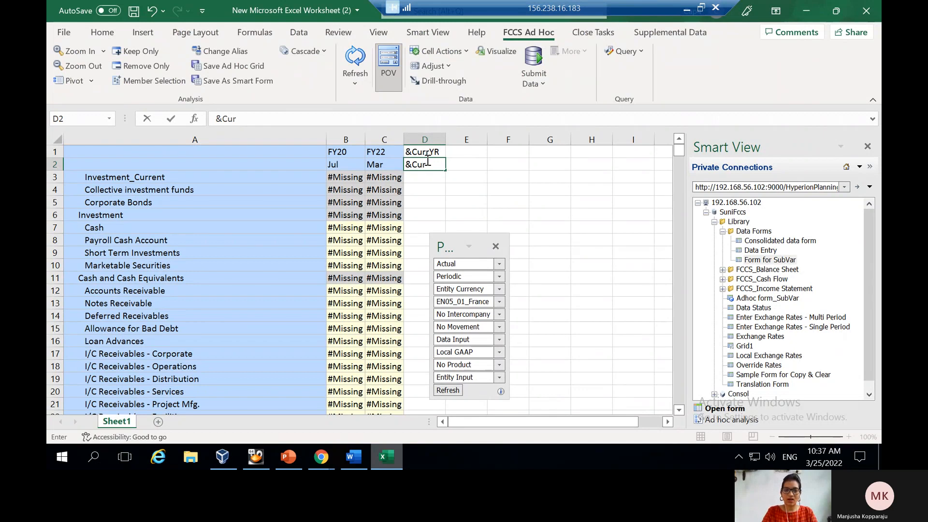
pyautogui.write('rPer')
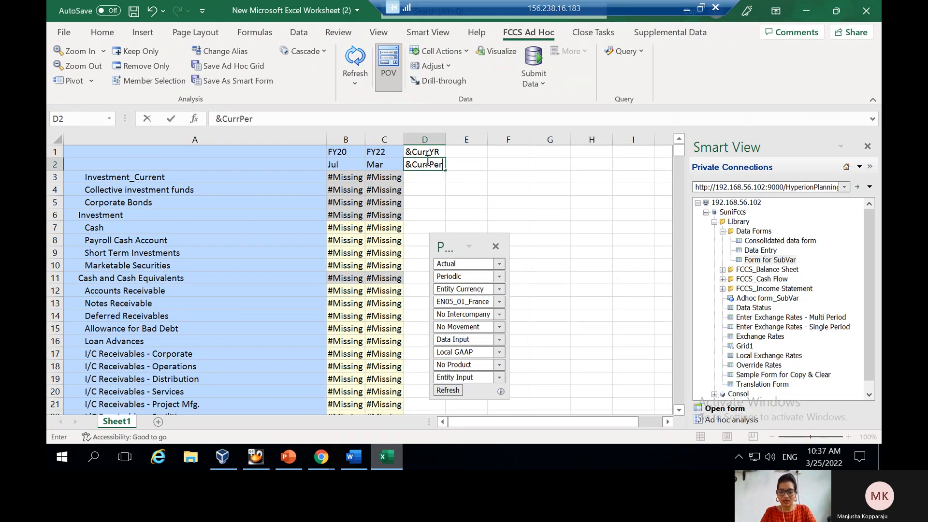
pyautogui.write('iod')
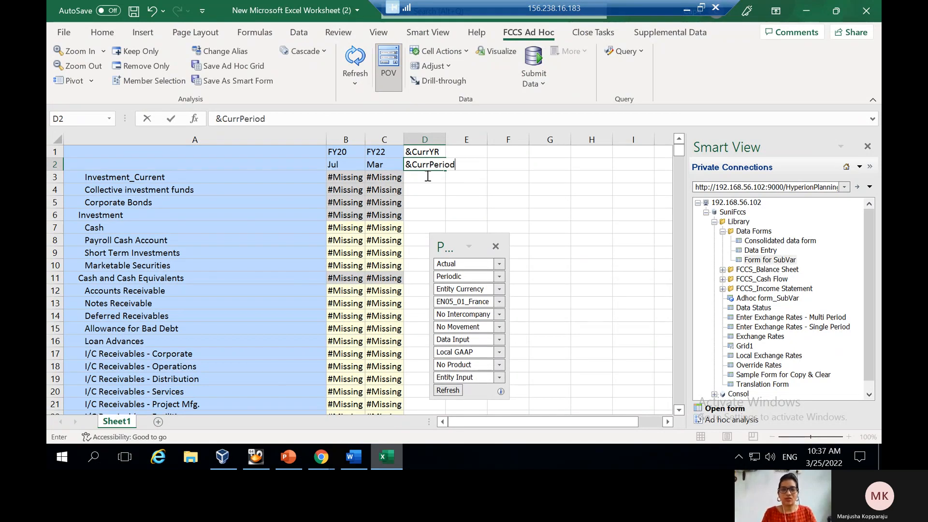
pyautogui.press('Return')
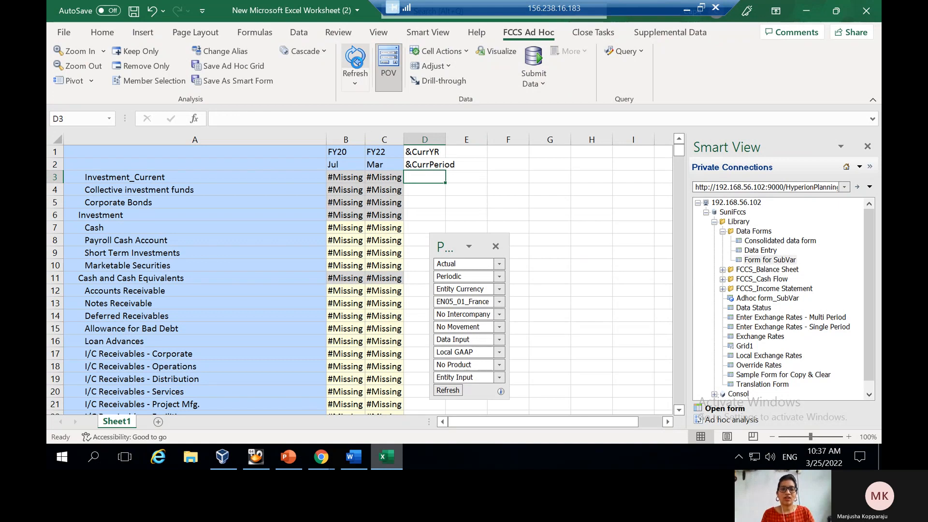
pyautogui.click(356, 66)
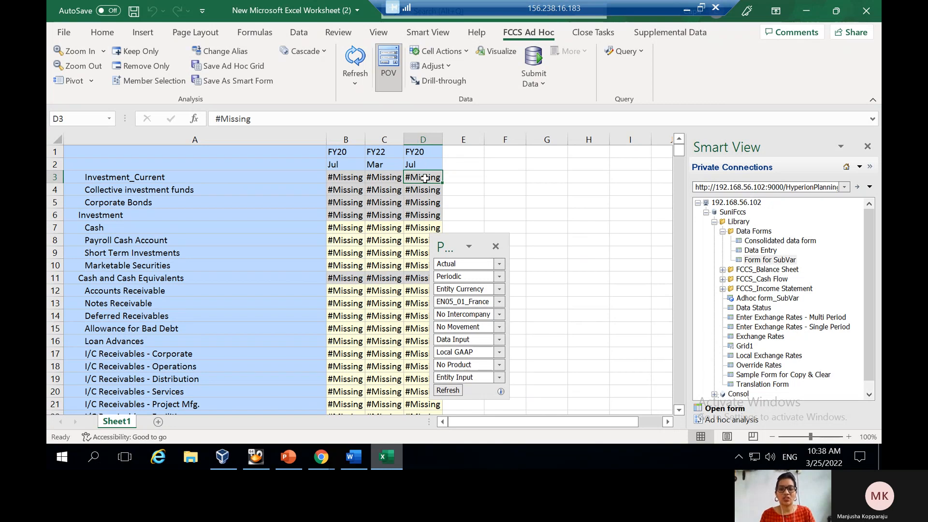
# Switch to PowerPoint to review the use case on the Using Substitution Variable in Smart View slide
pyautogui.click(288, 456)
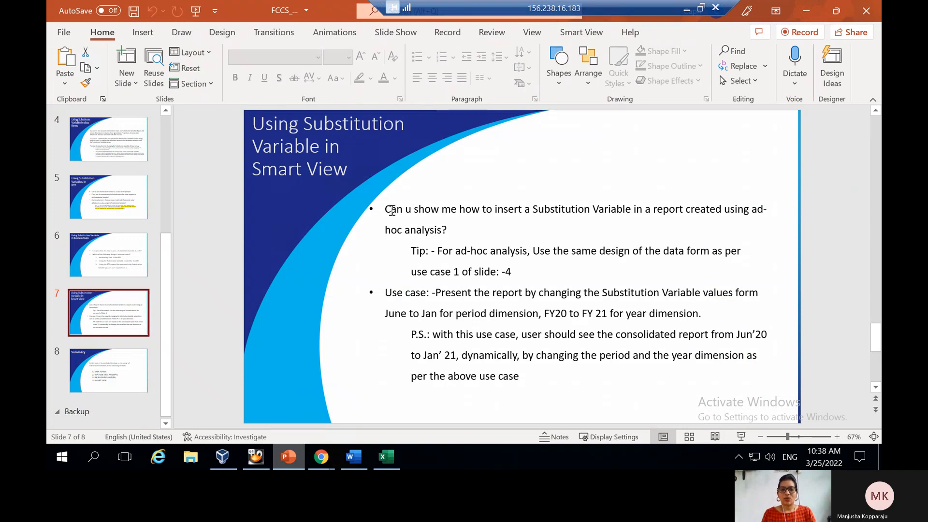